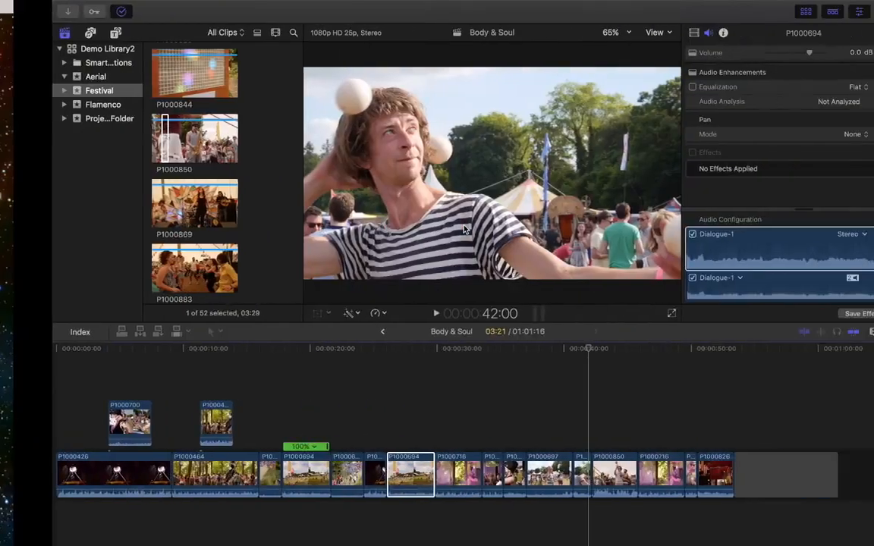
Scrub through the Body & Soul timeline from the opening clip to the second P1000694 clip.
scroll(259, 425, left, 2)
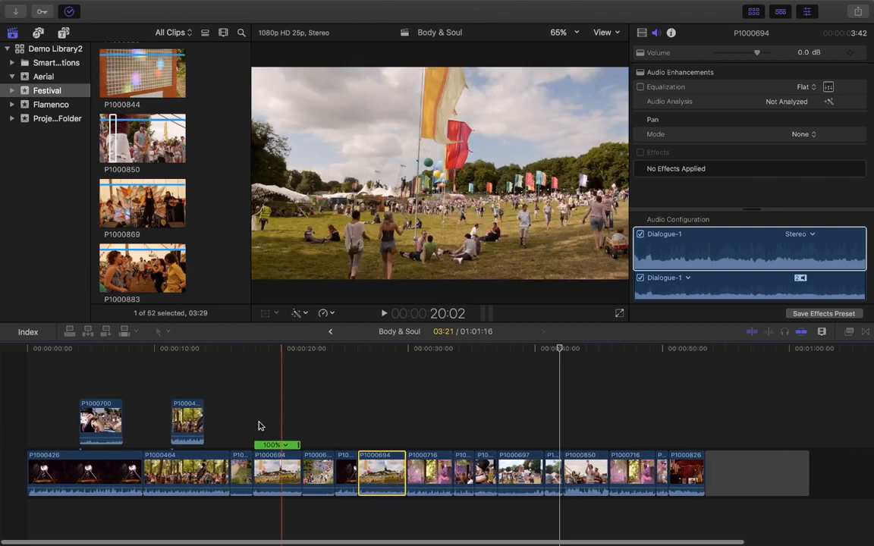
click(60, 356)
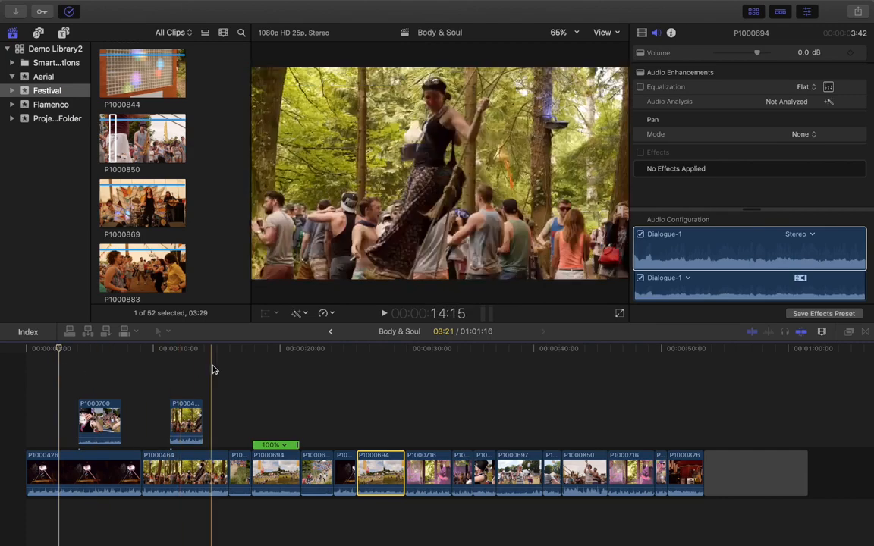
click(216, 354)
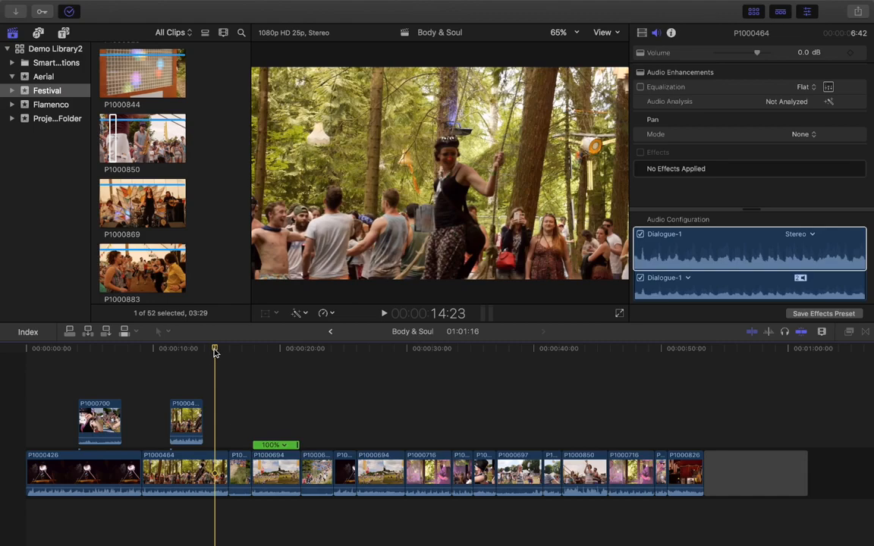
drag(215, 351, 383, 351)
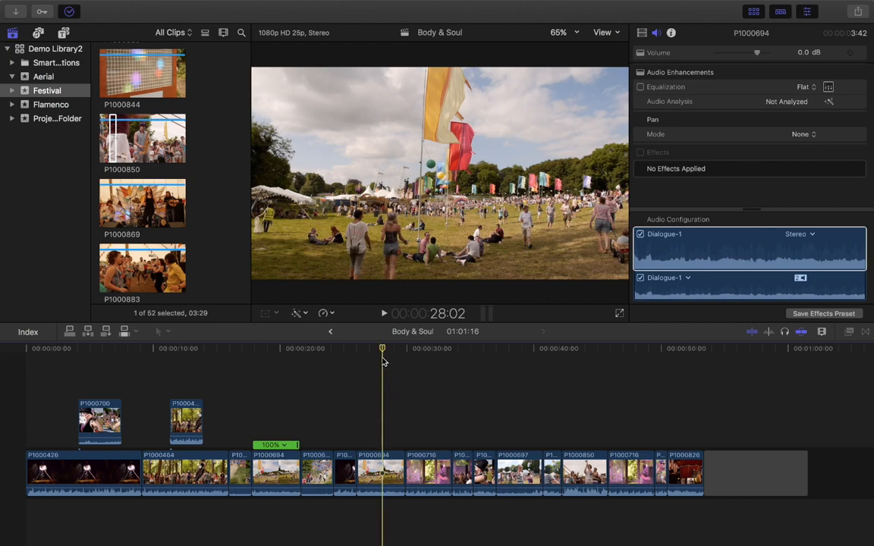
Play the sequence from the second P1000694 clip into the first P1000697 clip.
key(super+equal)
key(super+equal)
scroll(383, 362, right, 3)
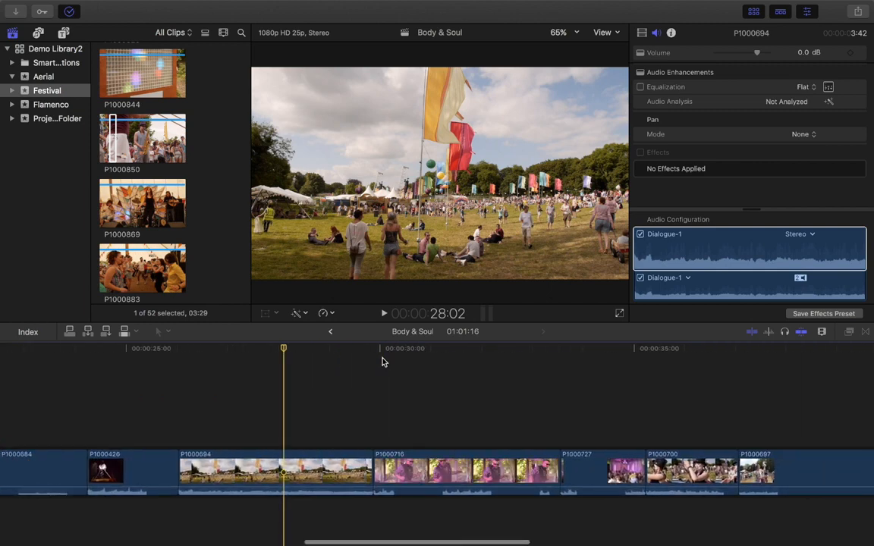
key(super+minus)
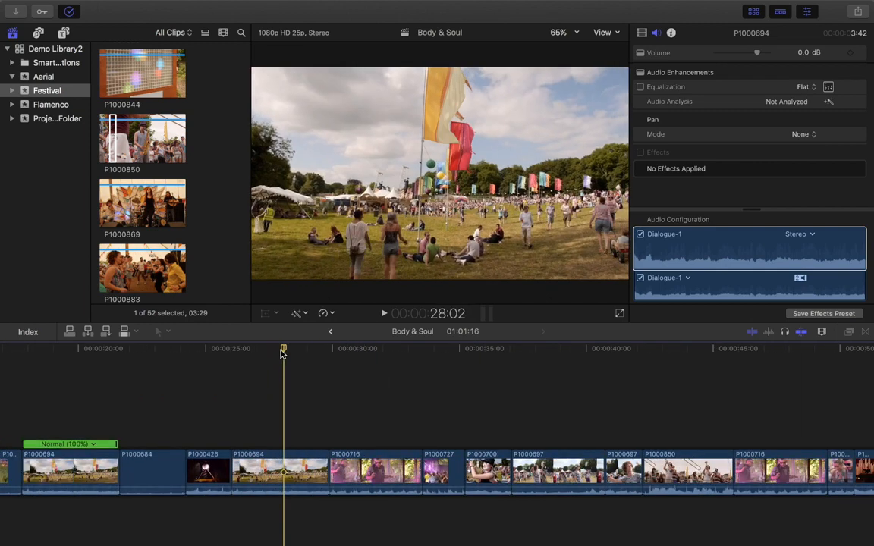
drag(283, 353, 281, 353)
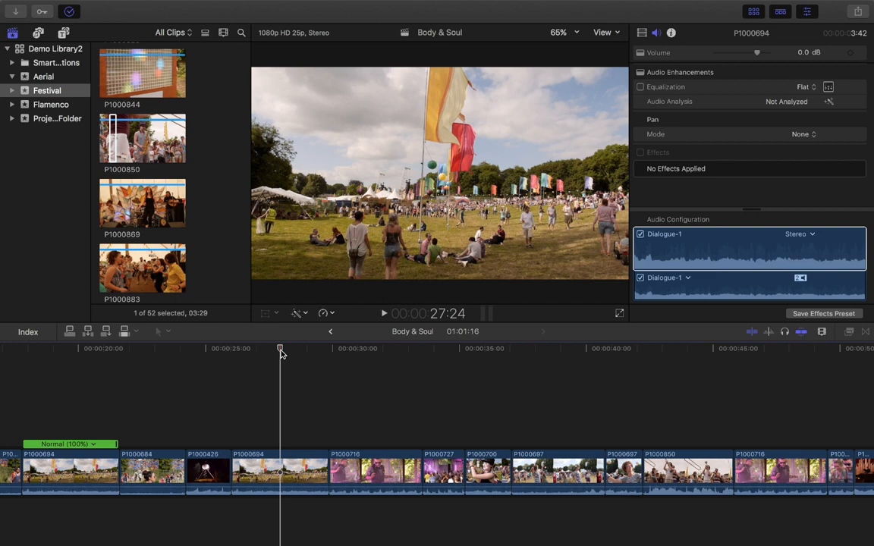
key(space)
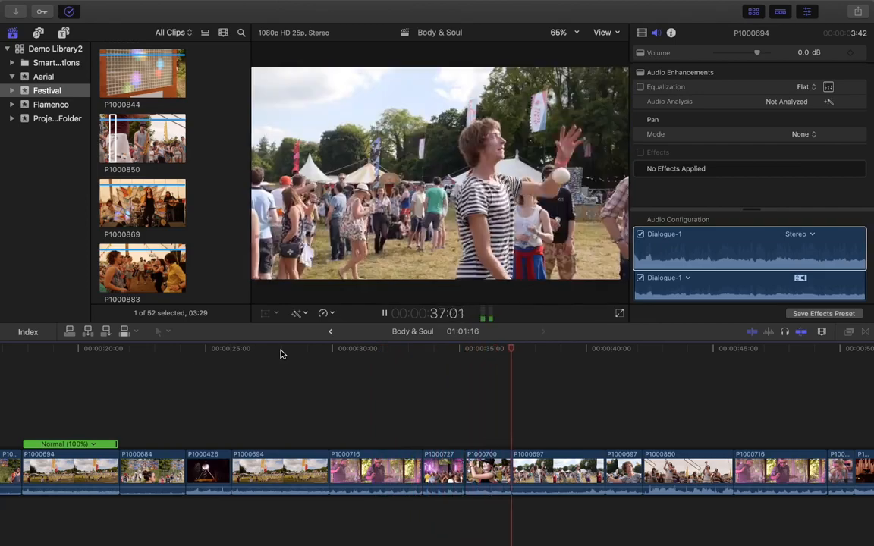
key(space)
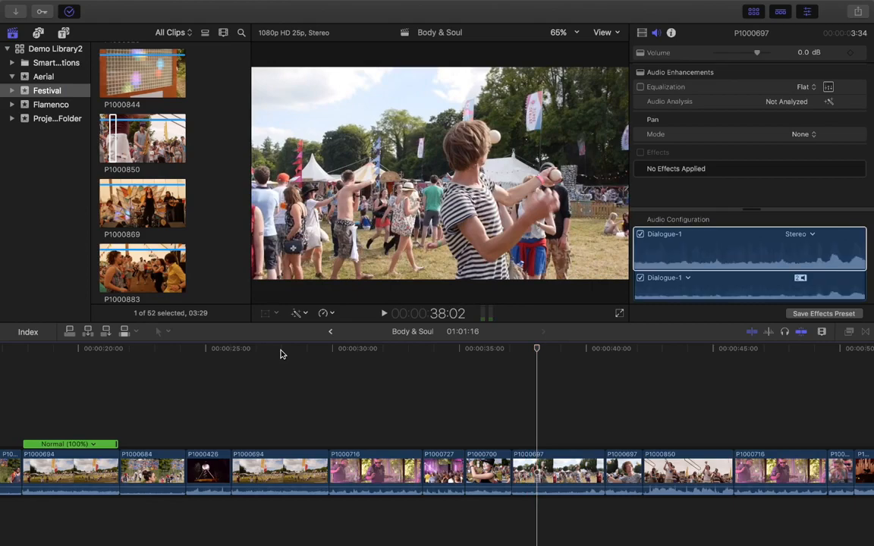
Park the playhead at the start of the second P1000694 clip, with the surrounding clips enlarged in the timeline.
key(shift+z)
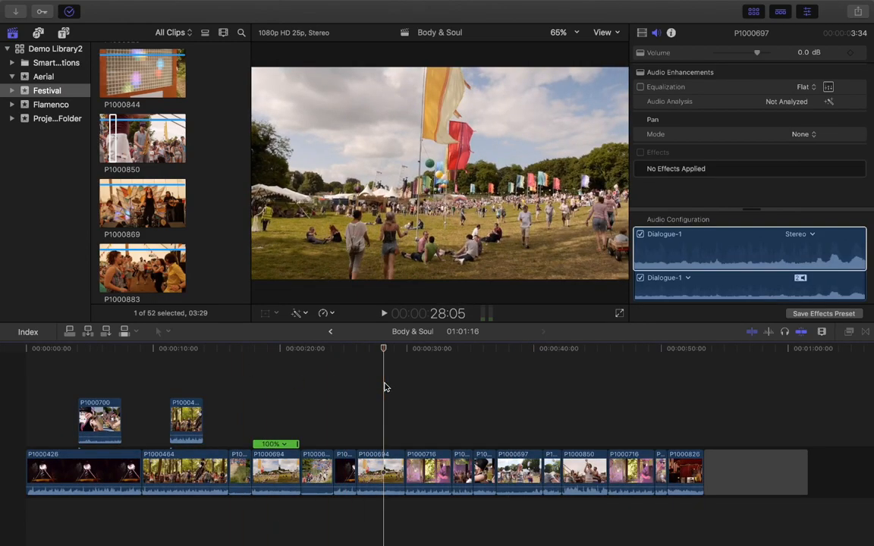
click(383, 357)
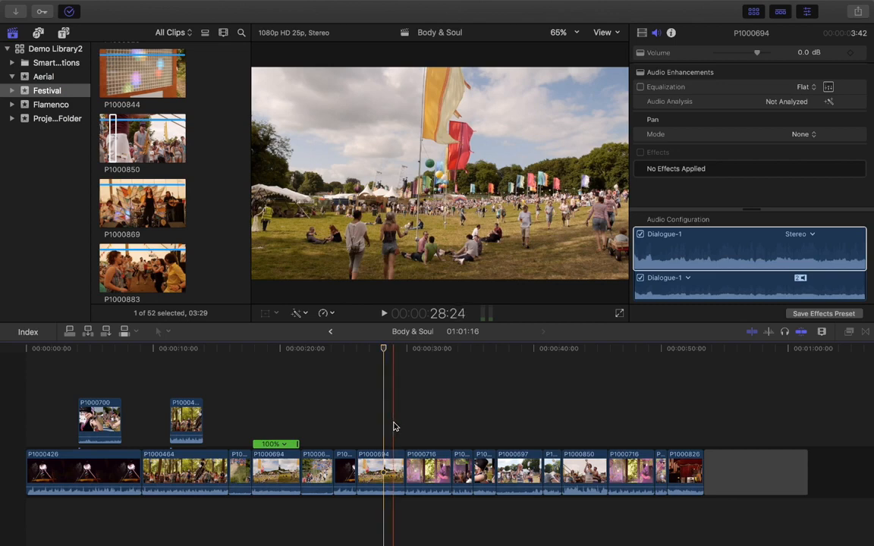
scroll(394, 422, right, 1)
key(super+equal)
key(super+equal)
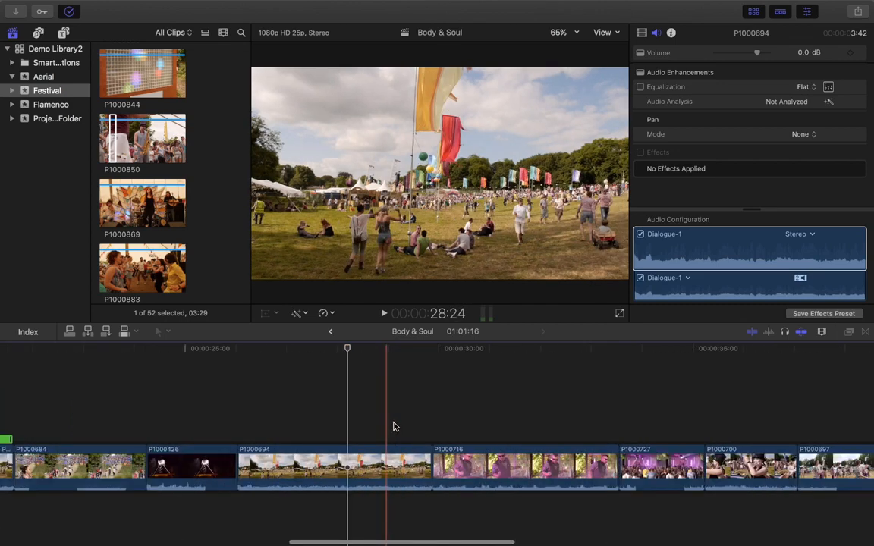
scroll(393, 427, right, 3)
drag(213, 354, 101, 367)
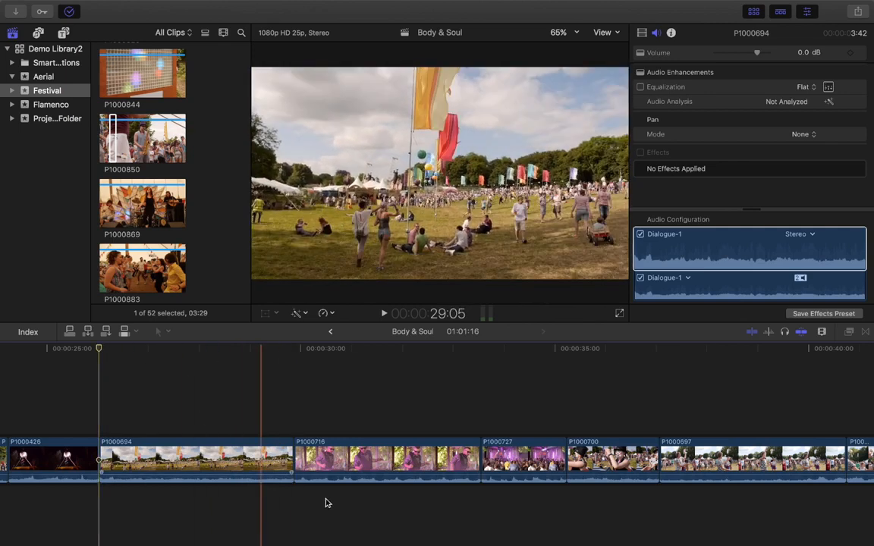
Examine the cut between the second P1000694 clip and P1000716 in the Precision Editor, including the unused media on both sides.
double_click(298, 460)
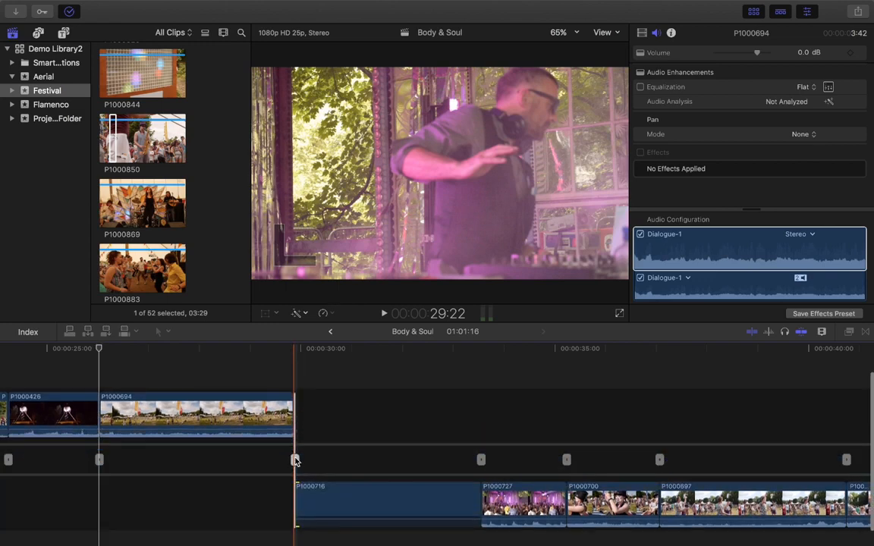
scroll(295, 461, down, 2)
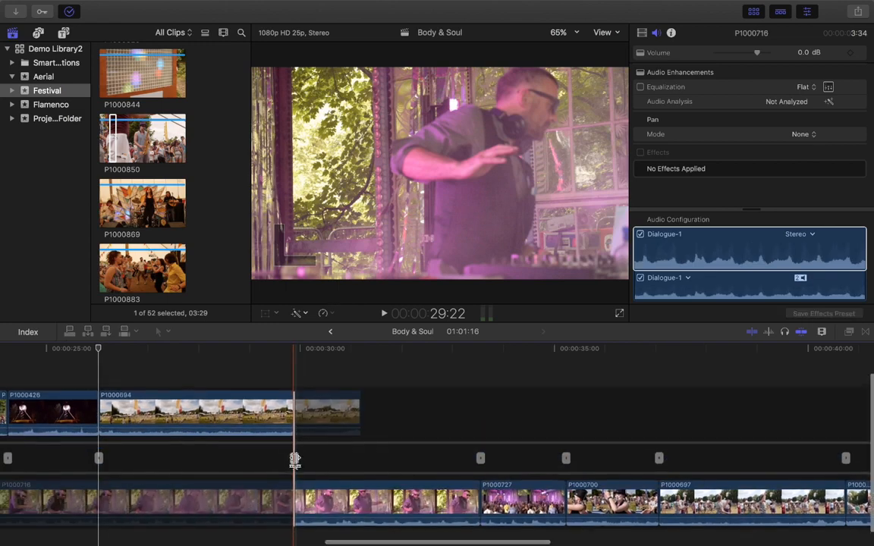
scroll(523, 404, down, 1)
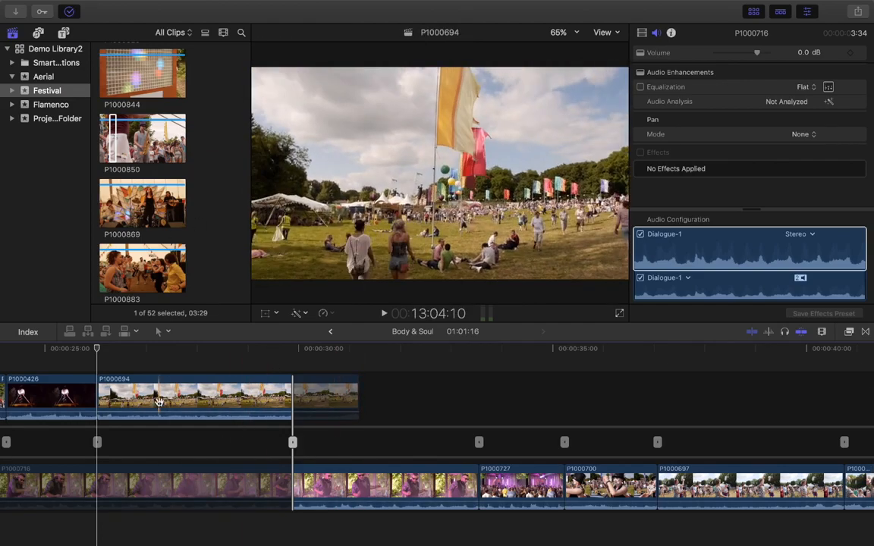
double_click(293, 445)
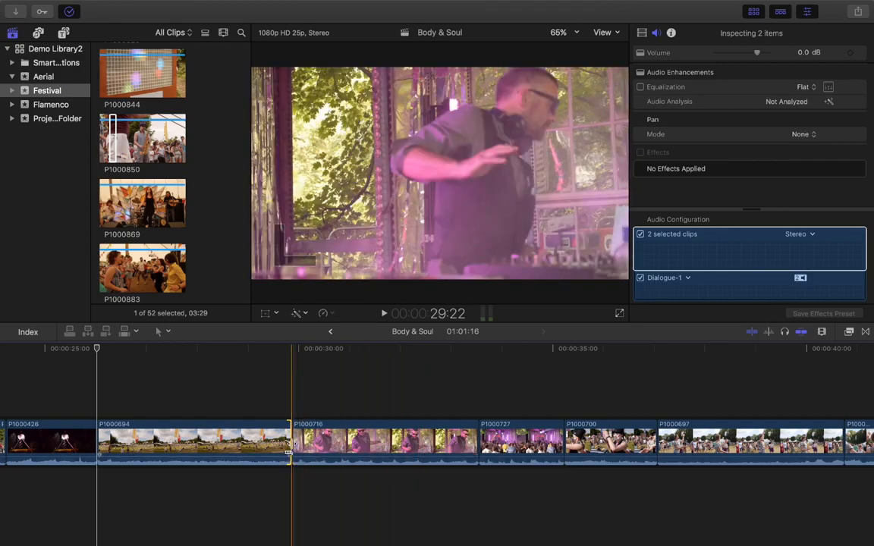
In the Precision Editor, trim the end of the second P1000694 clip to a 1:40 duration and the start of P1000716 to 1:46.
double_click(294, 449)
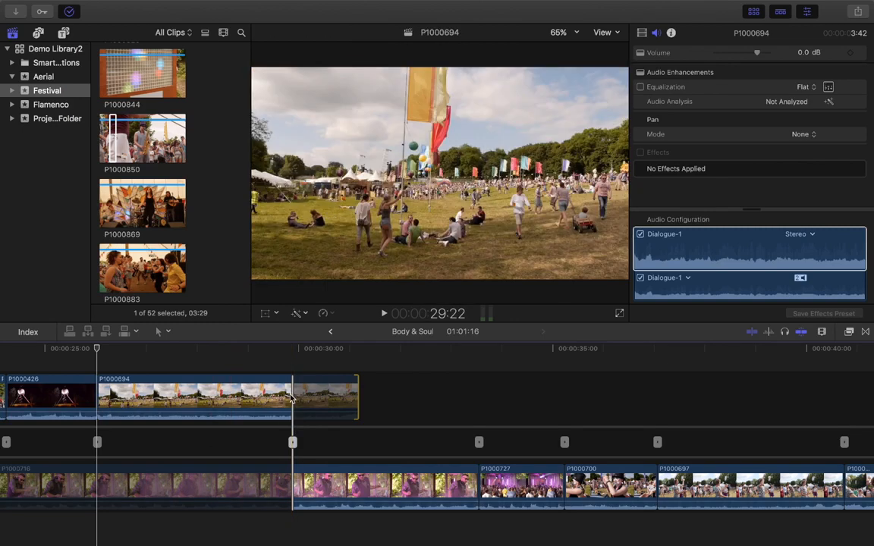
drag(290, 396, 189, 402)
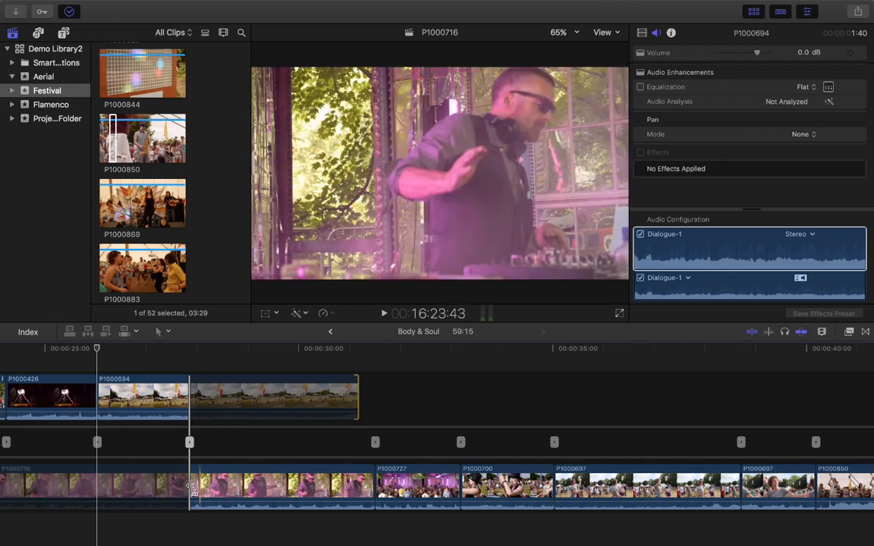
drag(193, 491, 279, 492)
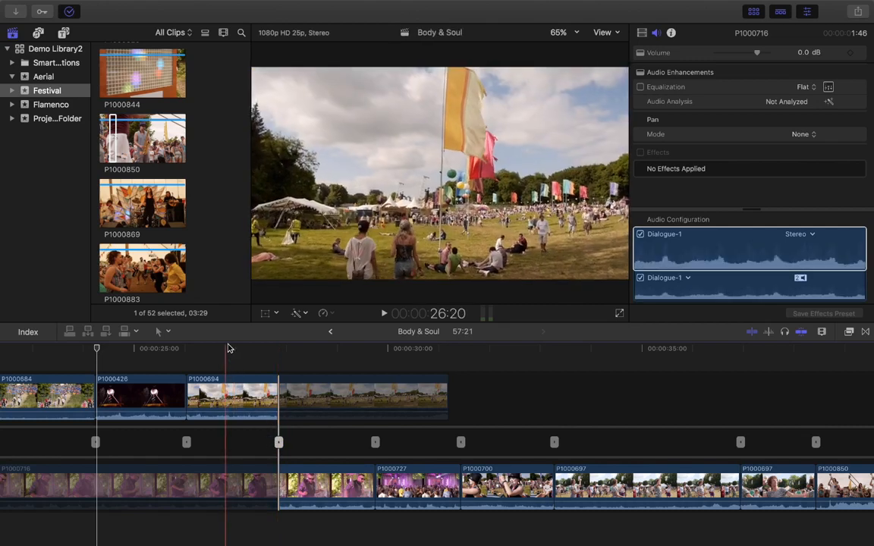
Play the trimmed cut from P1000694 through P1000716, and close the Precision Editor.
click(229, 348)
click(203, 348)
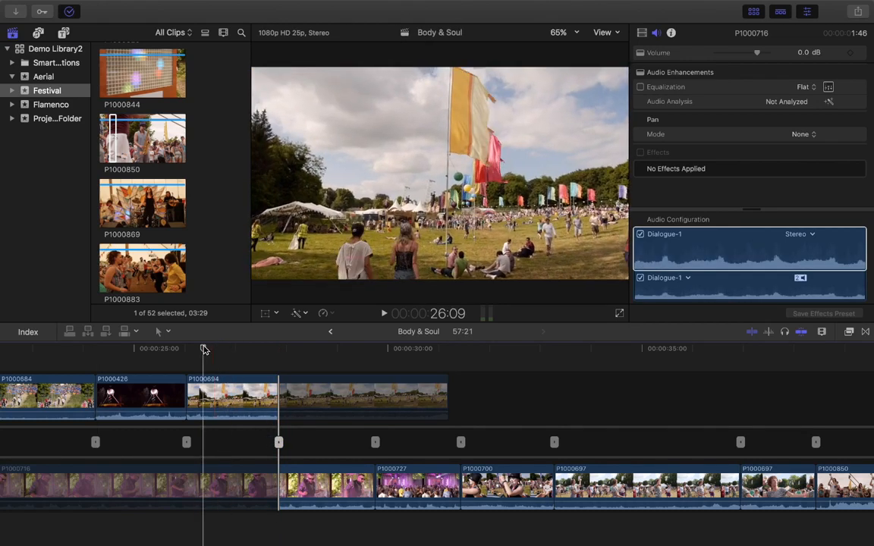
key(space)
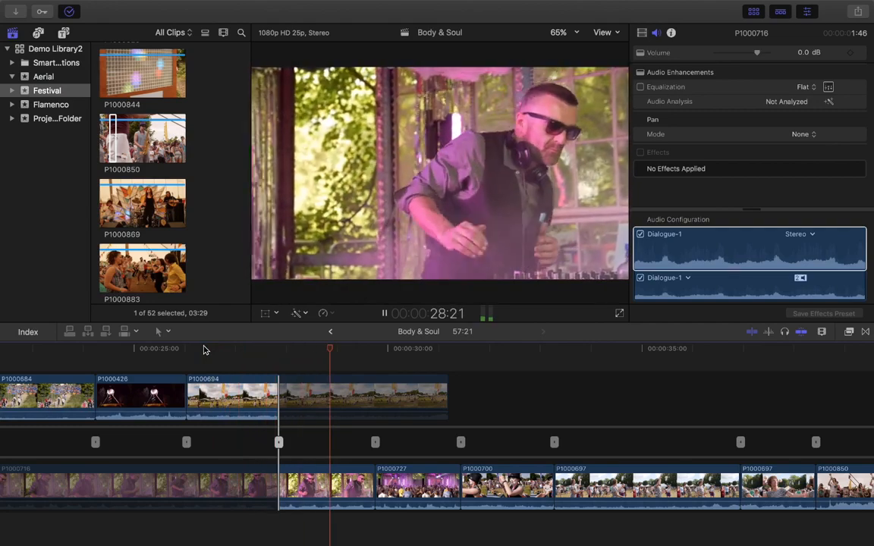
key(space)
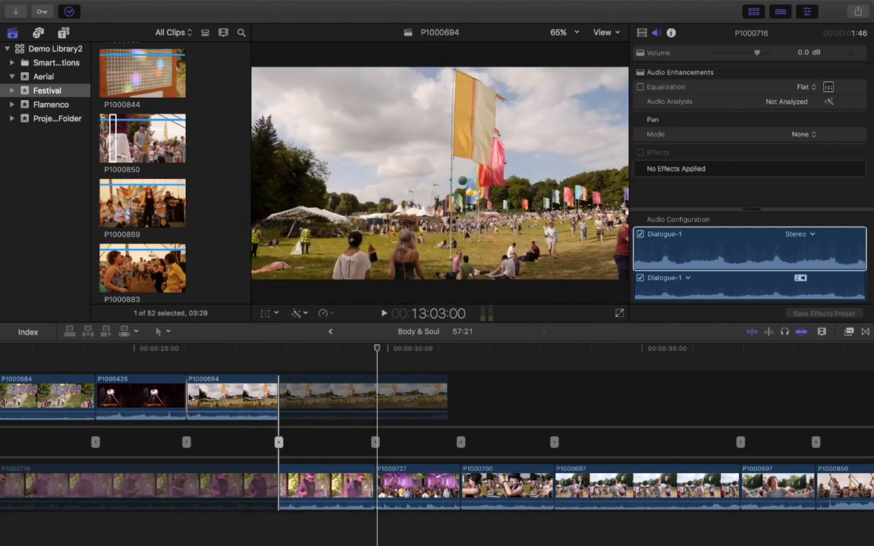
double_click(279, 444)
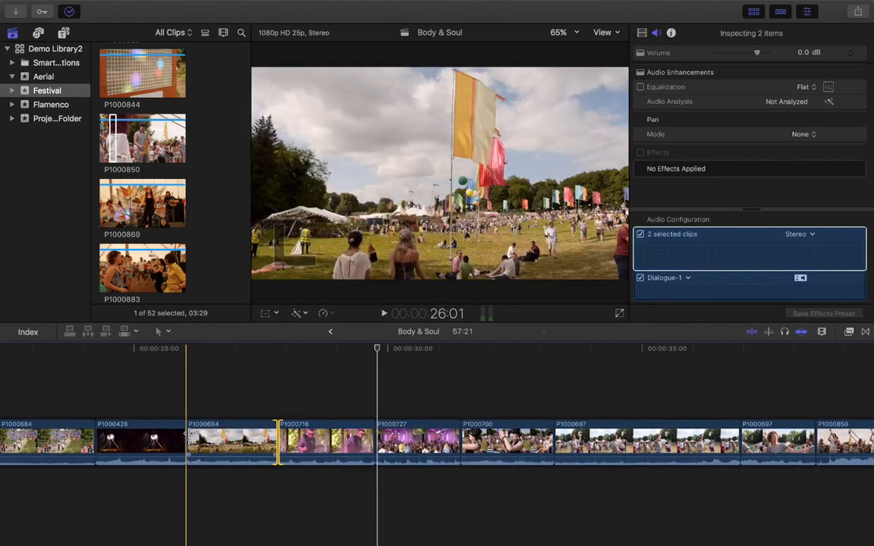
Extend the start of the second P1000694 clip to a 3:32 duration, and trim it back to 3:10.
drag(190, 440, 94, 440)
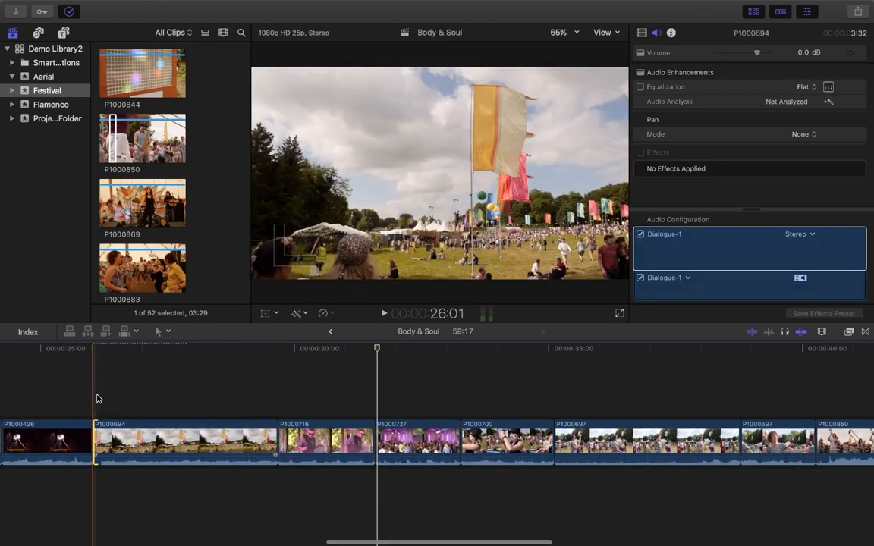
click(97, 399)
key(space)
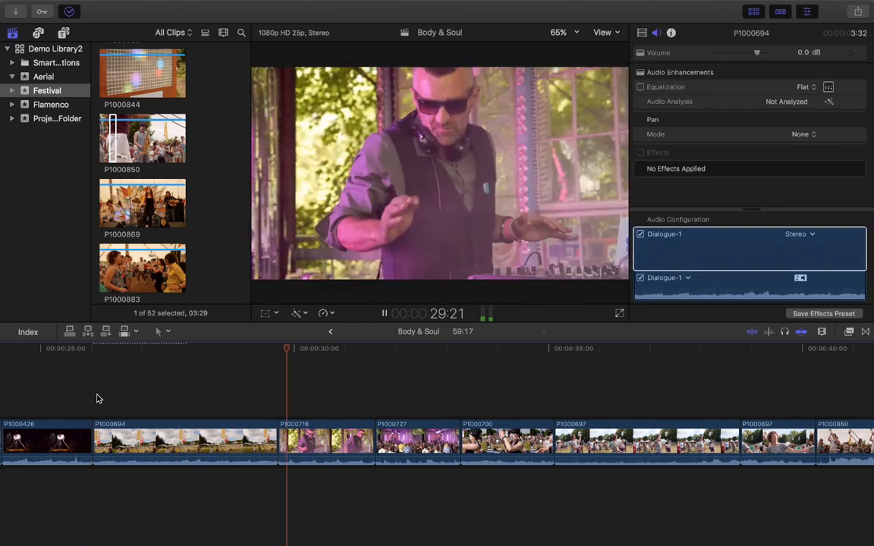
key(space)
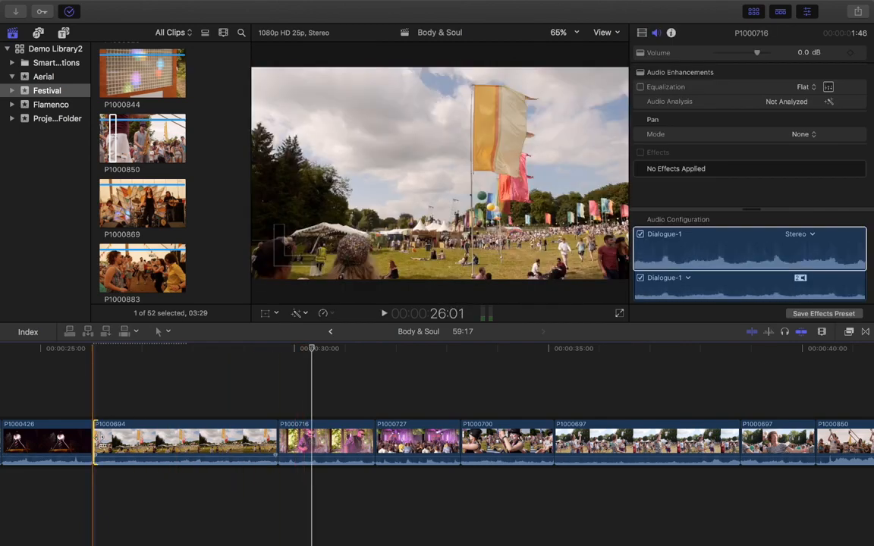
click(113, 442)
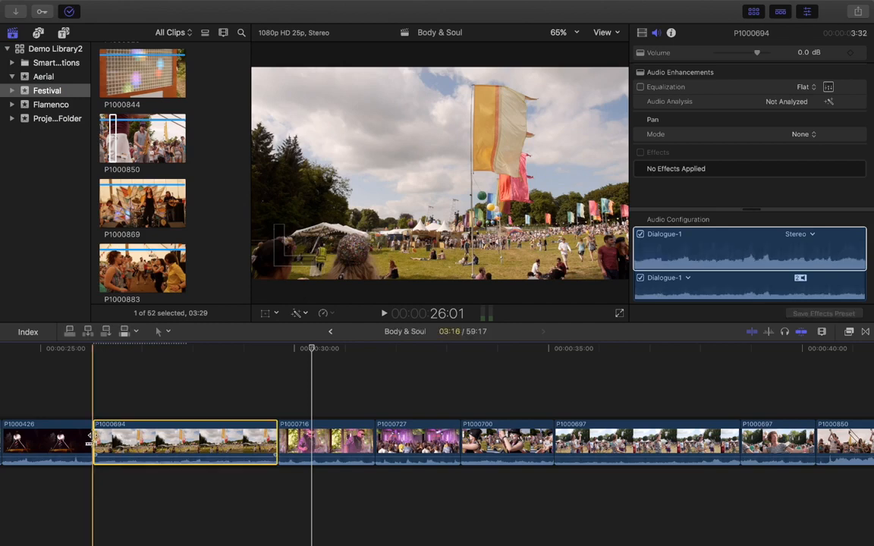
drag(94, 444, 116, 444)
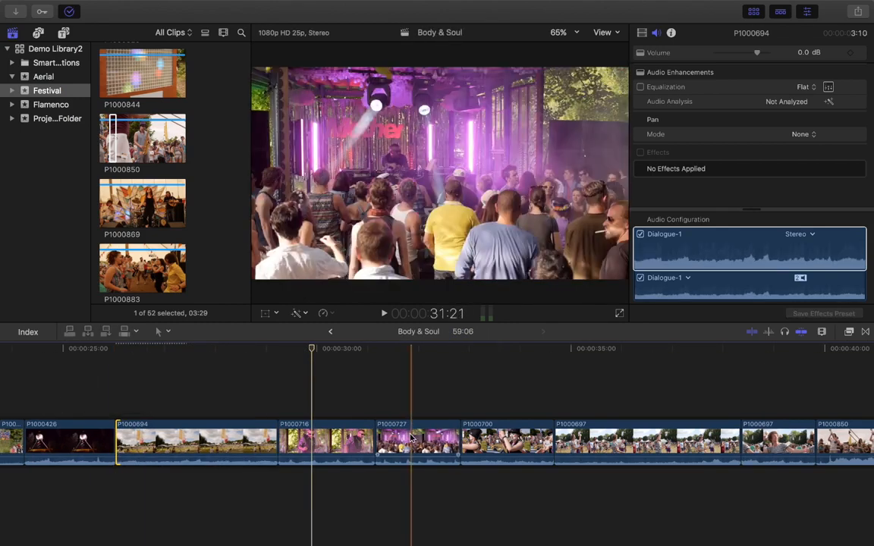
Move clip P1000727 between P1000694 and P1000716, and park the playhead at 27:15 inside P1000694.
click(410, 438)
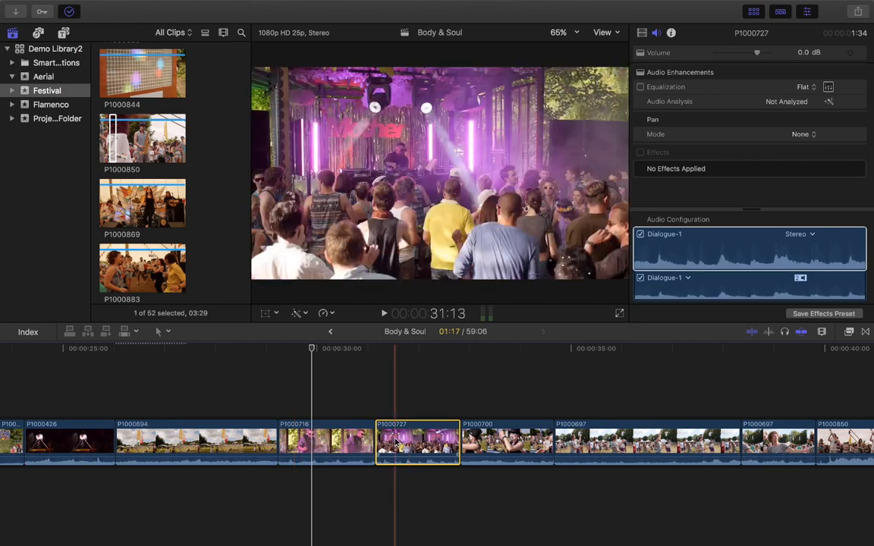
drag(394, 442, 286, 434)
click(274, 364)
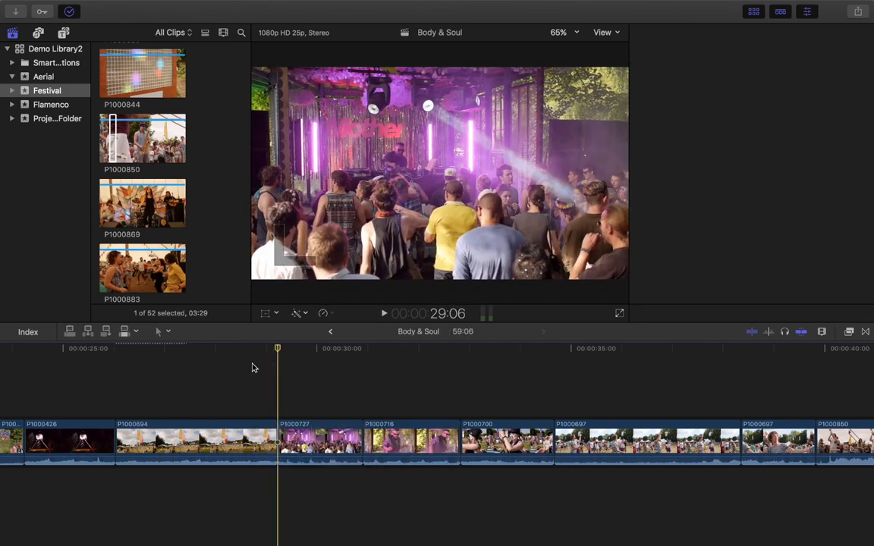
click(253, 360)
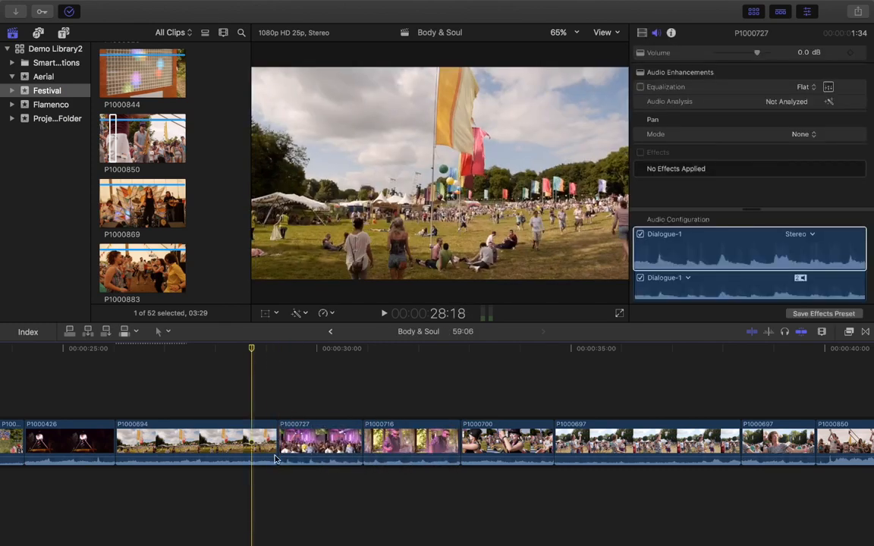
drag(253, 354, 196, 352)
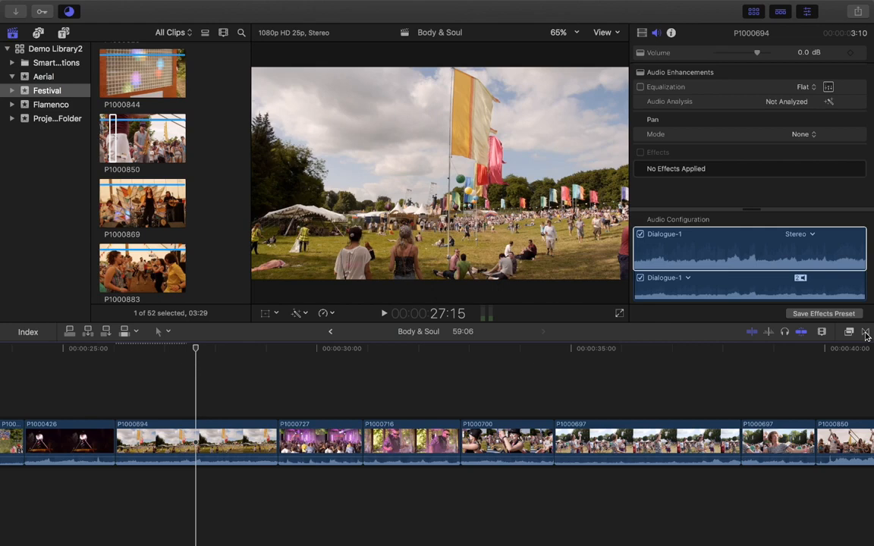
Browse the installed transitions and preview examples such as Band, Directional, Fade To Color, Flash, Gaussian, Light Noise and Simple.
click(866, 334)
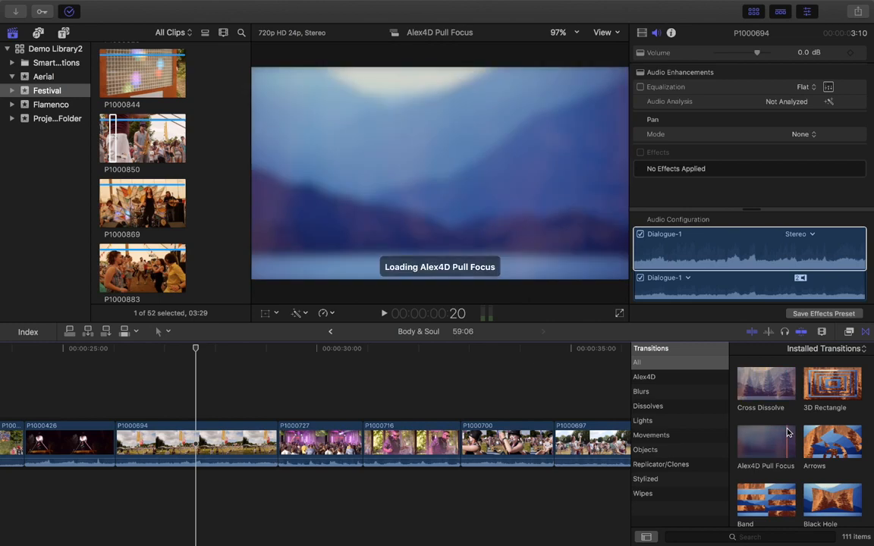
scroll(788, 433, down, 8)
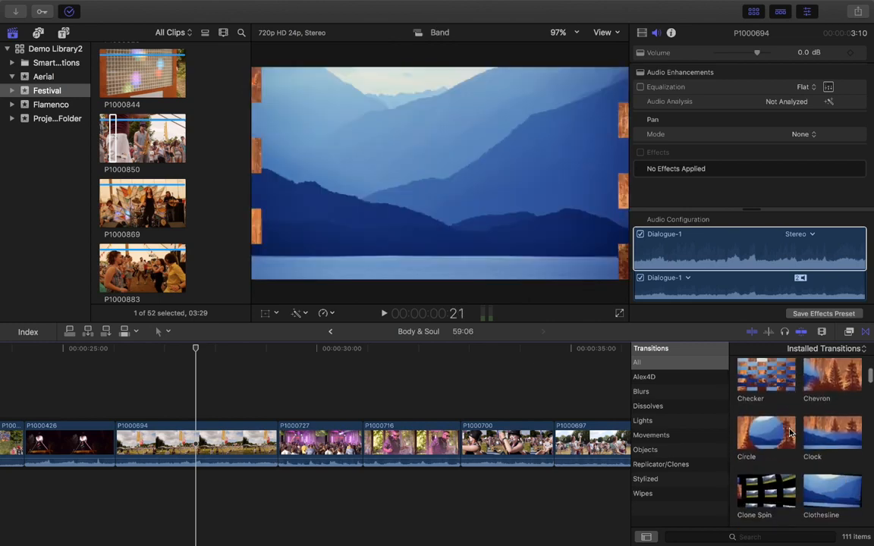
scroll(790, 432, down, 6)
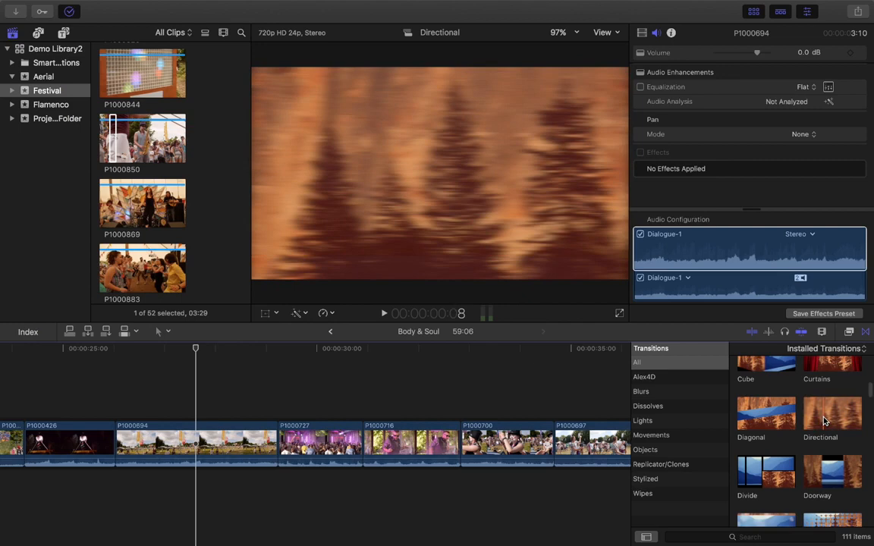
scroll(825, 422, down, 2)
scroll(825, 421, down, 4)
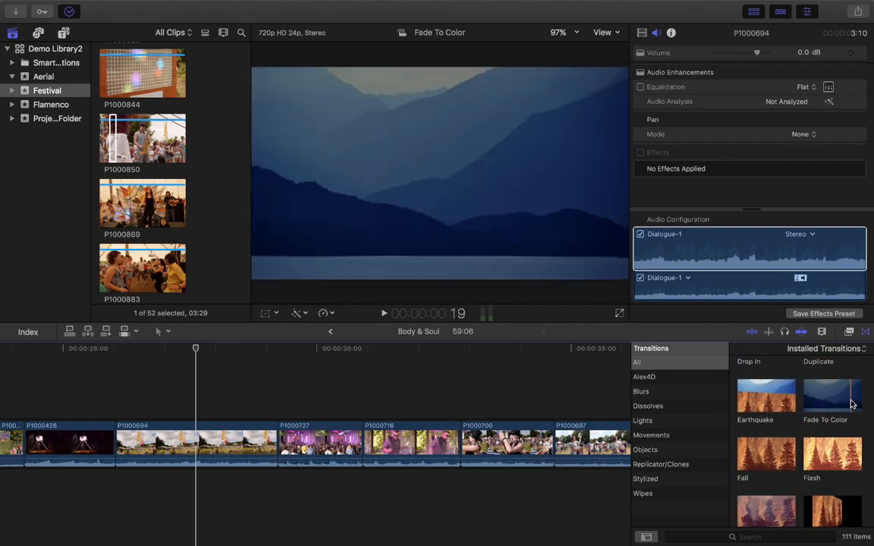
scroll(831, 407, down, 2)
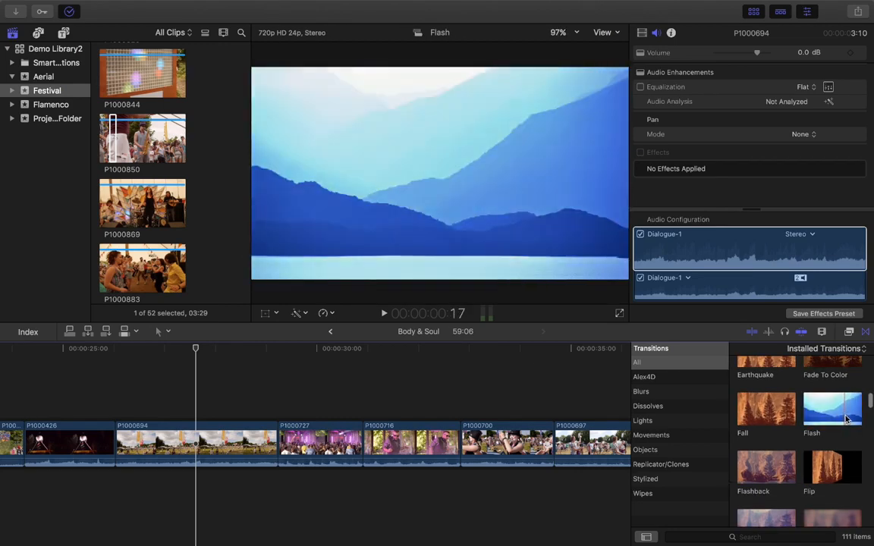
scroll(857, 439, down, 2)
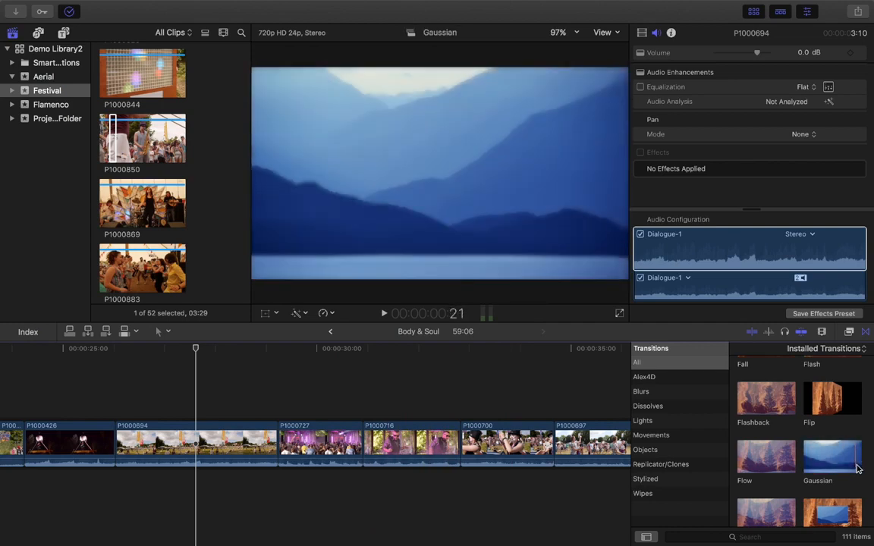
scroll(863, 470, down, 3)
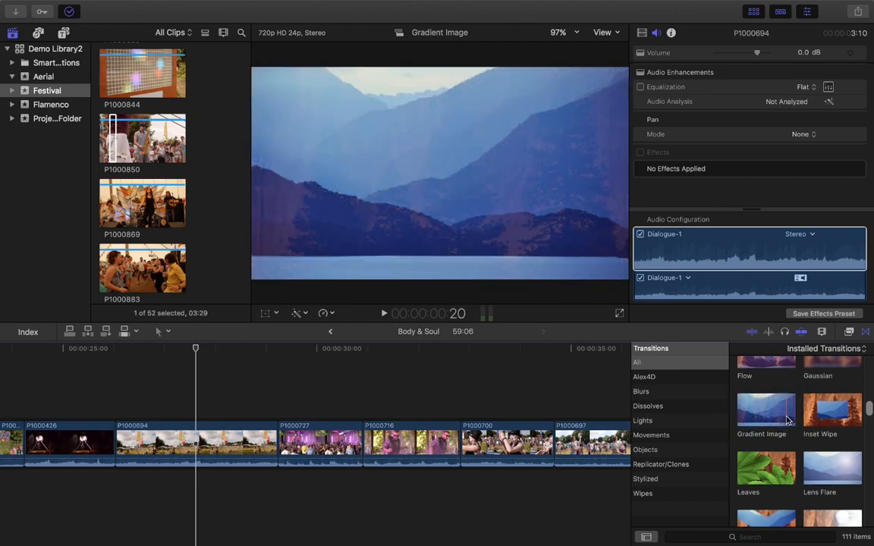
scroll(787, 420, down, 5)
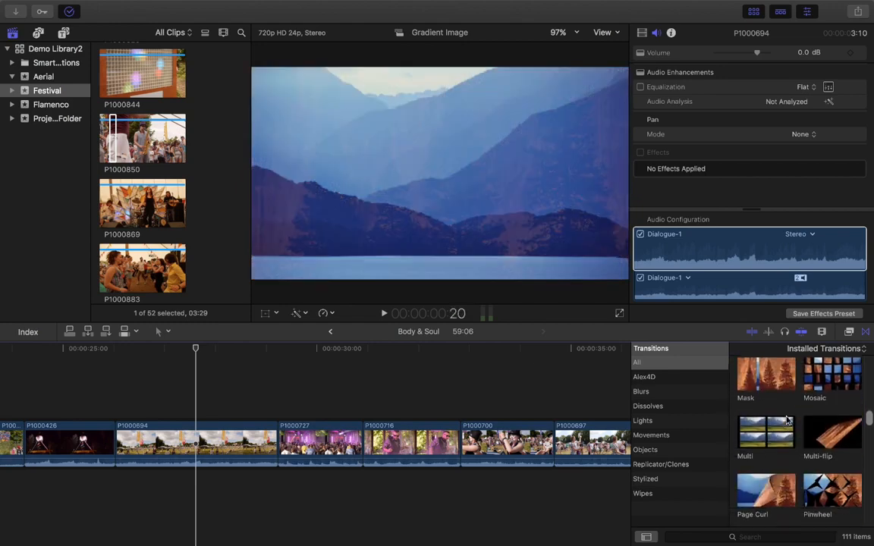
scroll(787, 420, down, 2)
scroll(787, 419, up, 8)
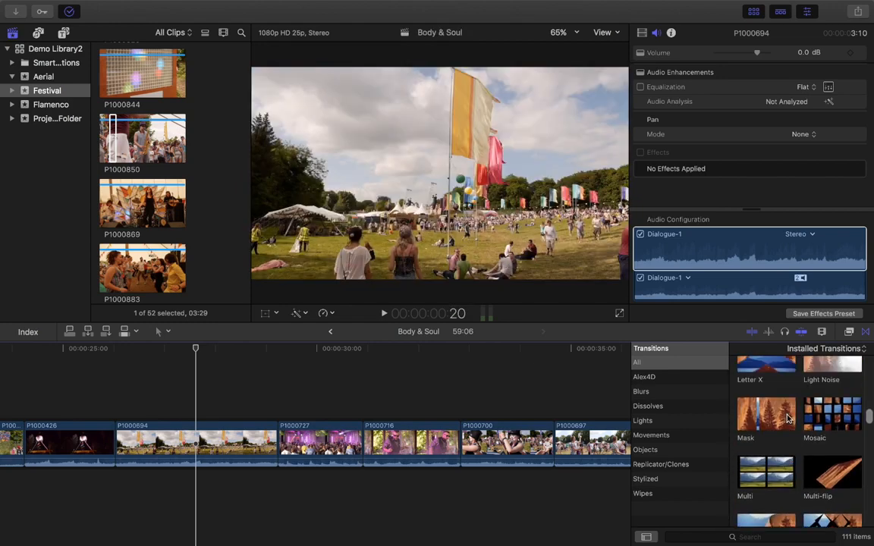
scroll(827, 421, up, 2)
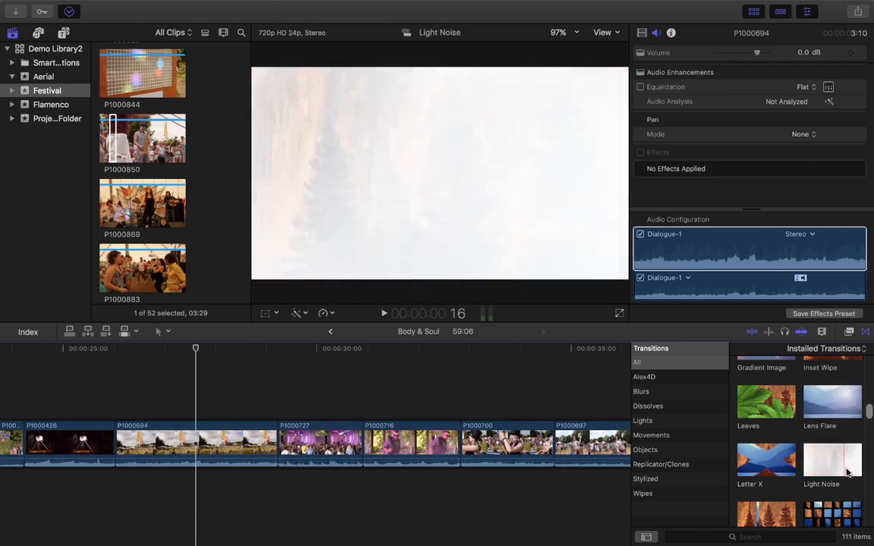
scroll(839, 474, down, 4)
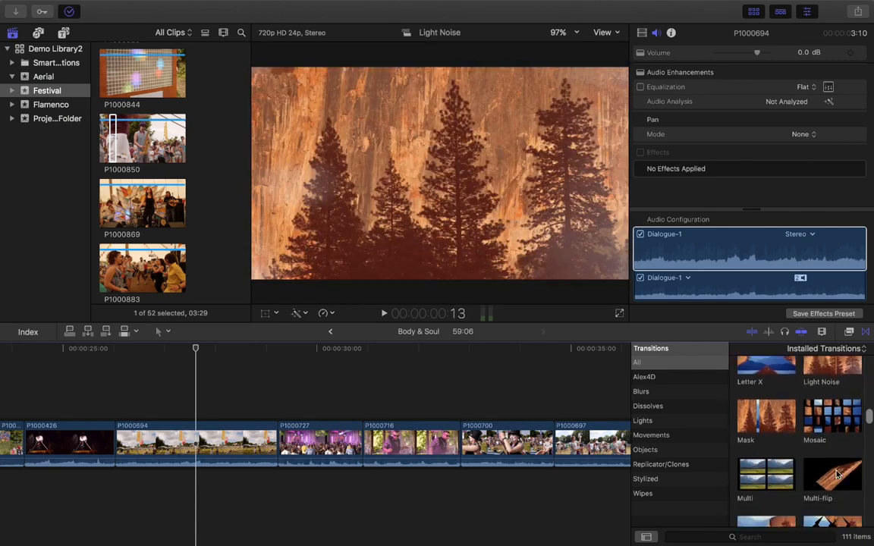
scroll(838, 474, down, 6)
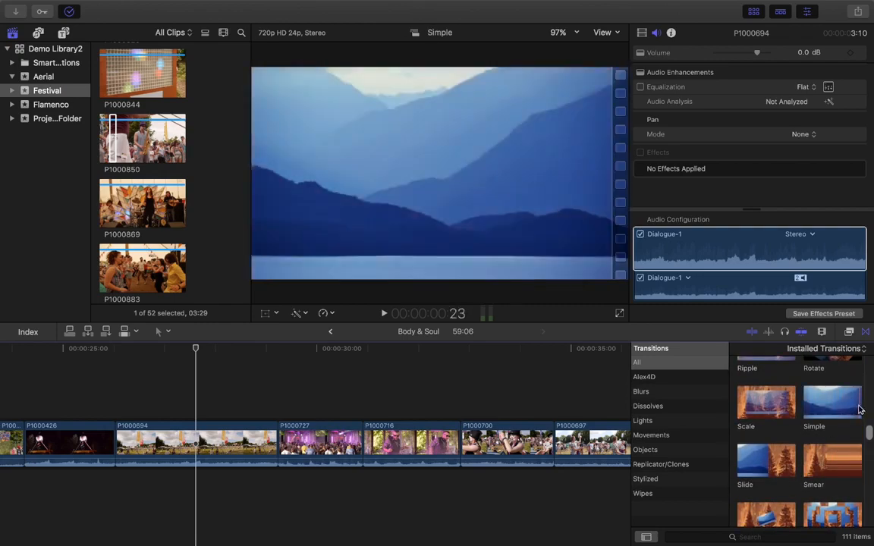
scroll(793, 419, up, 15)
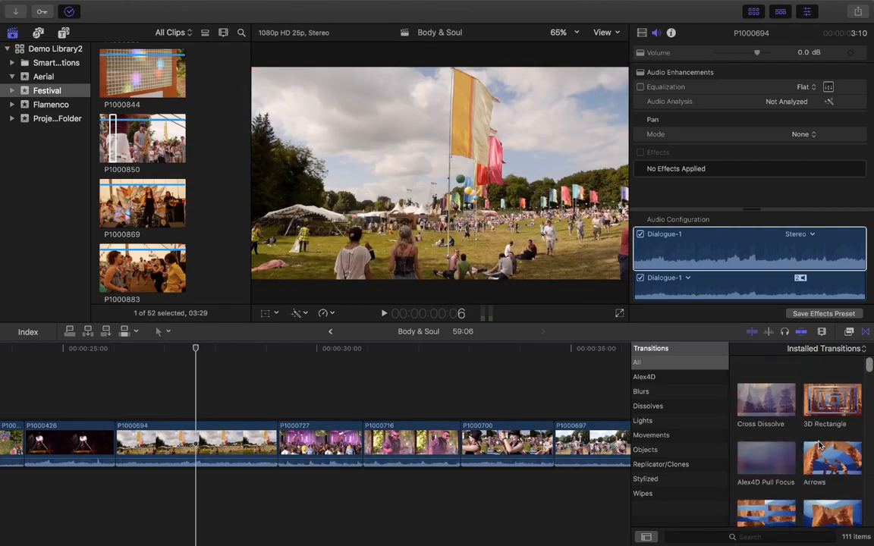
Add a Cross Dissolve at the cut between P1000694 and P1000727, and play across it twice.
click(768, 389)
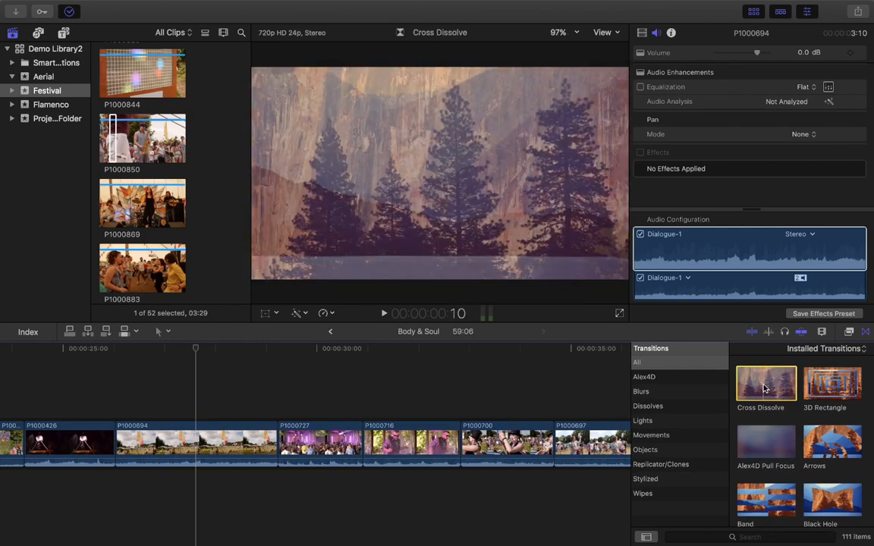
drag(764, 389, 275, 444)
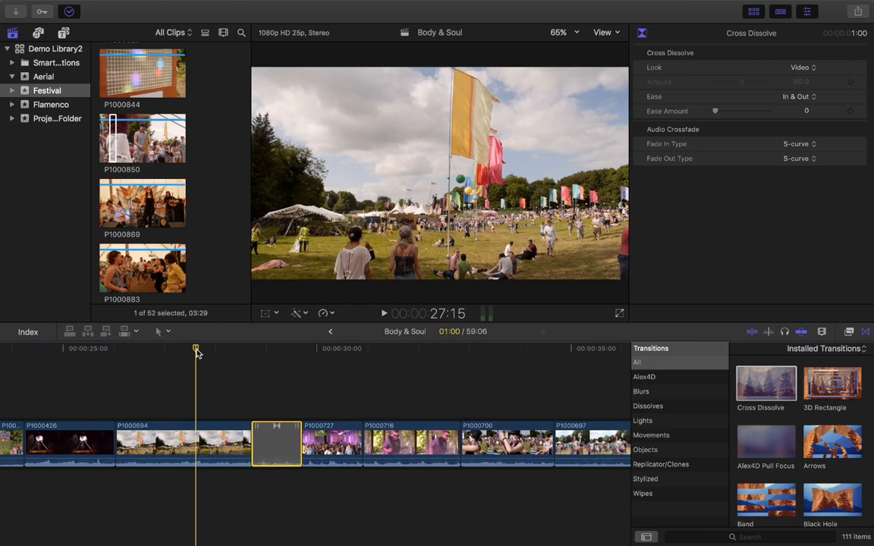
key(space)
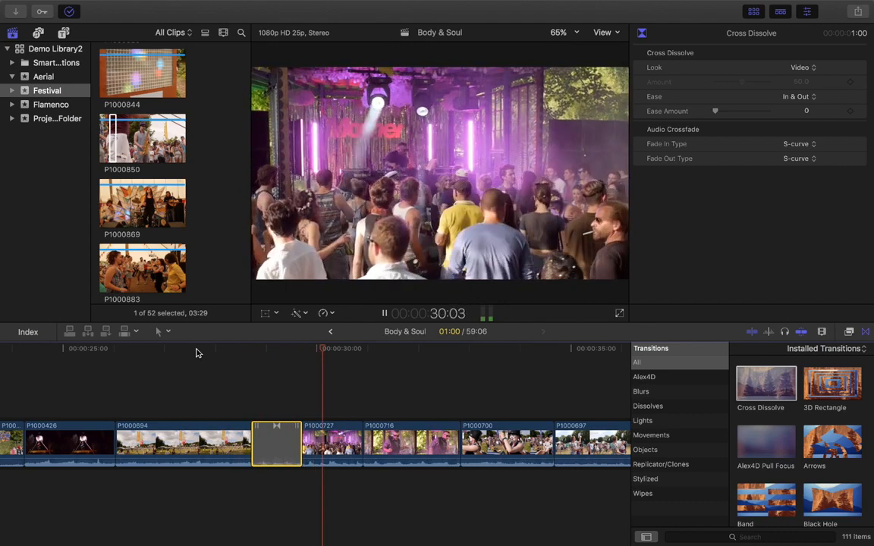
key(space)
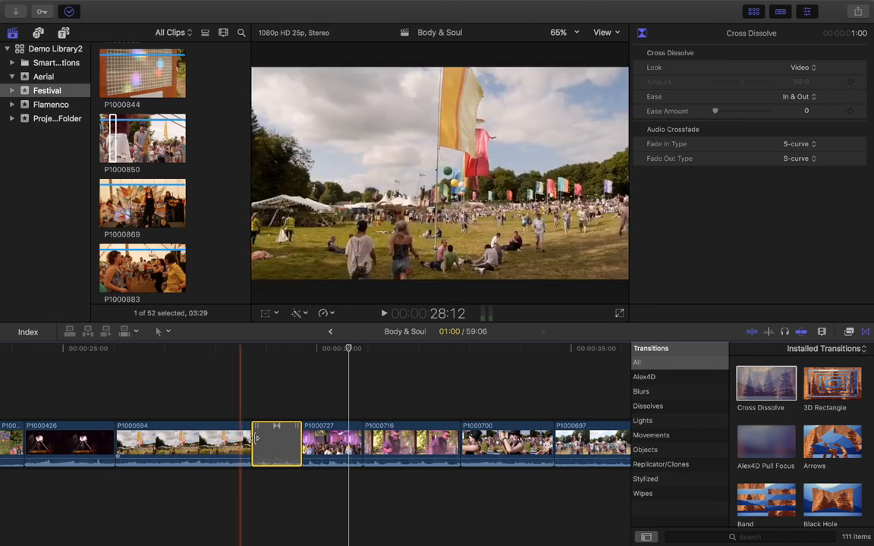
key(space)
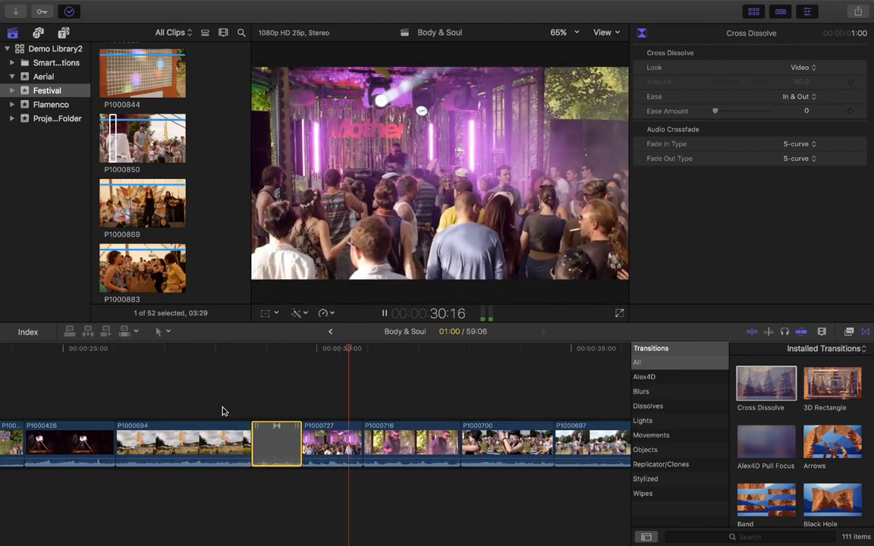
key(space)
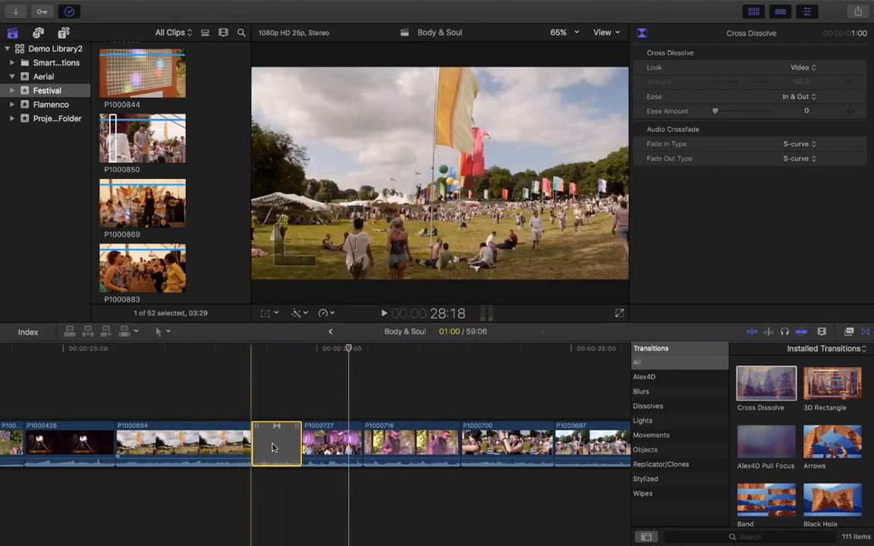
Delete the Cross Dissolve to play the plain cut, undo the deletion, and play the dissolve for comparison.
key(Delete)
key(space)
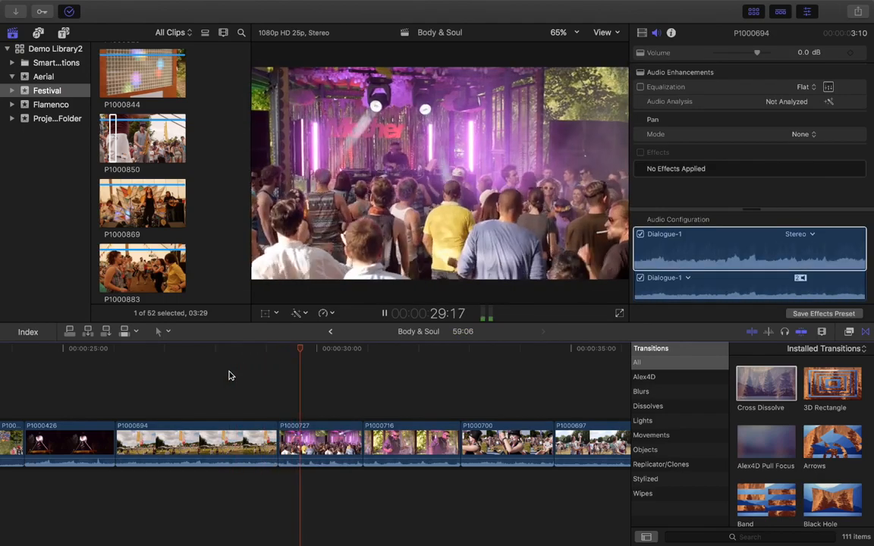
key(space)
key(super+z)
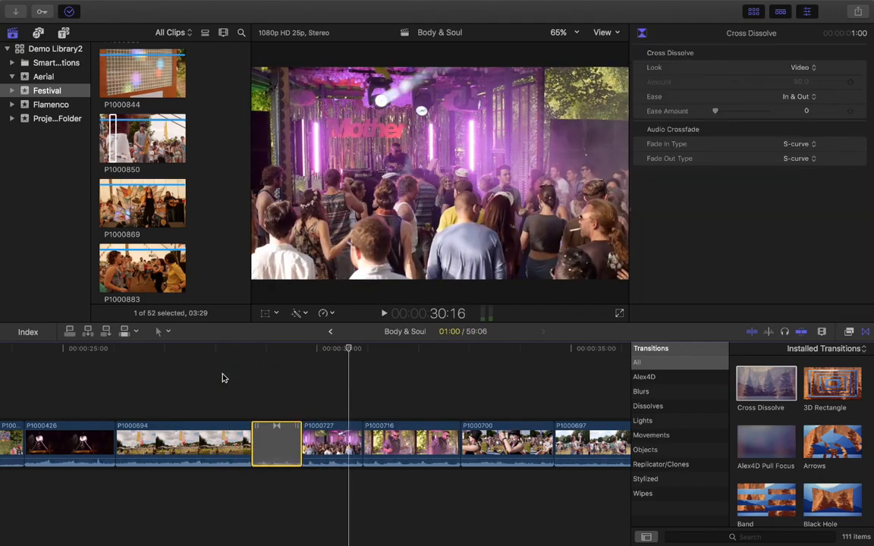
click(221, 378)
key(space)
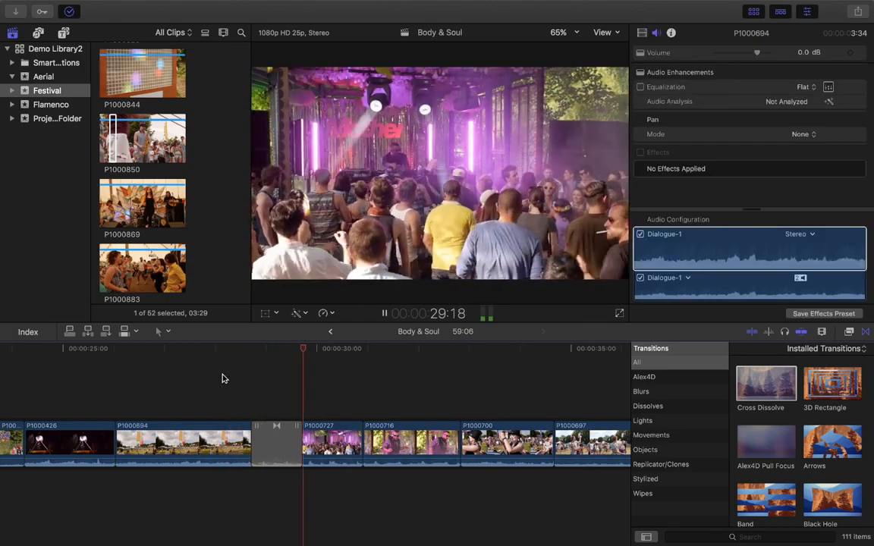
key(space)
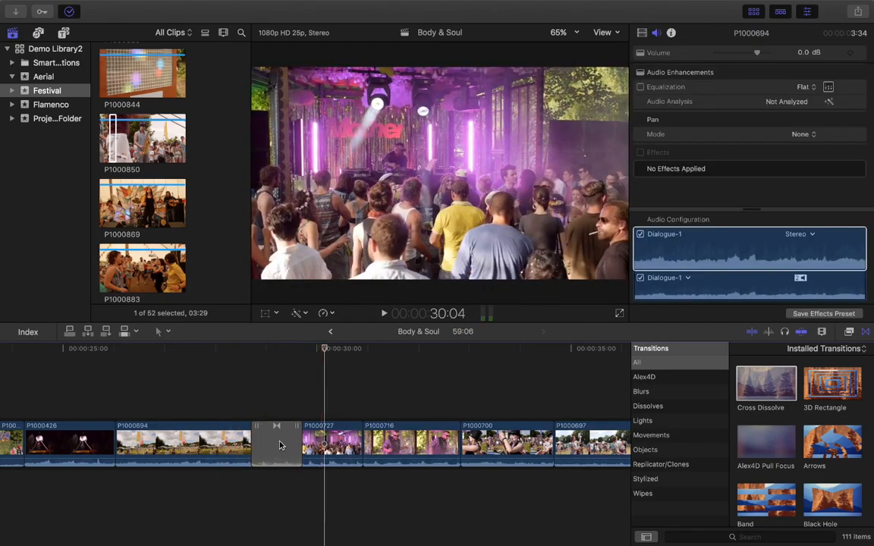
Lengthen the Cross Dissolve between P1000694 and P1000727 to about 2 seconds, and play through it from 27:04.
click(278, 445)
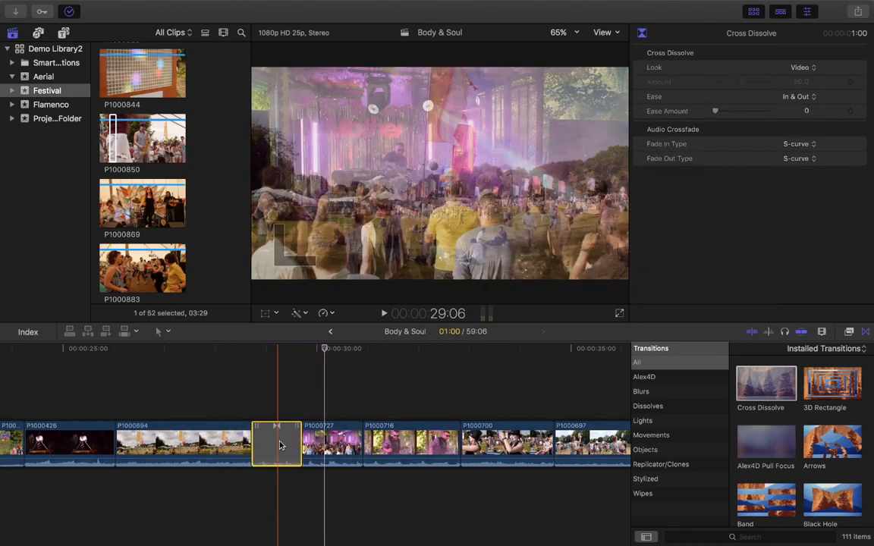
drag(256, 440, 228, 446)
click(194, 391)
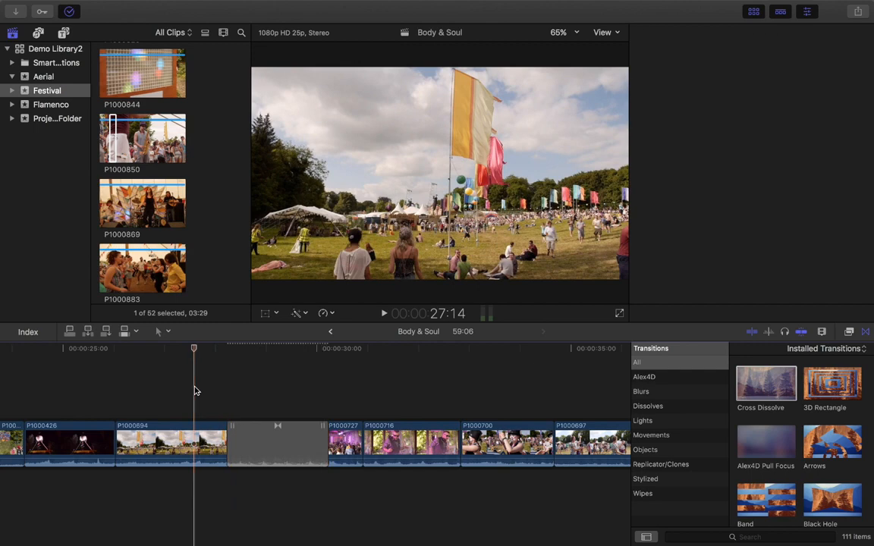
click(179, 352)
drag(179, 351, 173, 354)
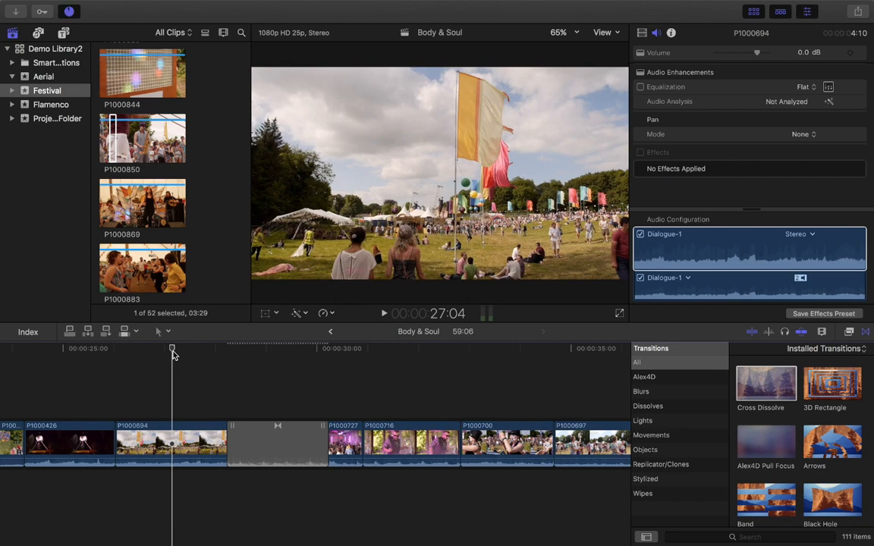
key(space)
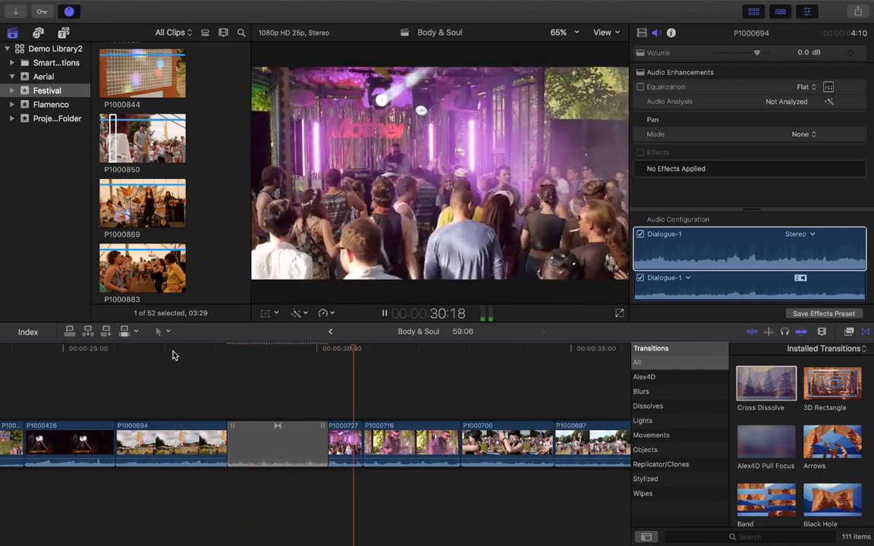
key(space)
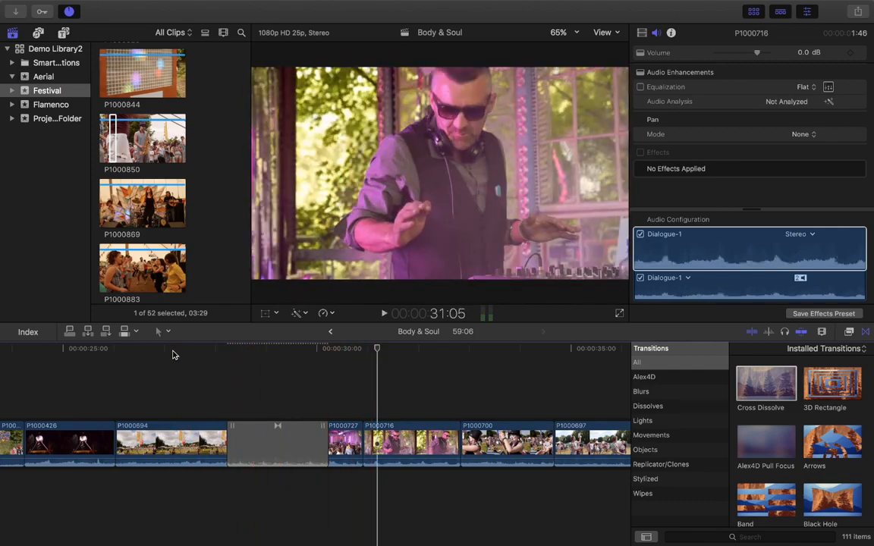
Shorten the Cross Dissolve between P1000694 and P1000727 to a 1:11 duration.
drag(229, 440, 246, 440)
click(274, 461)
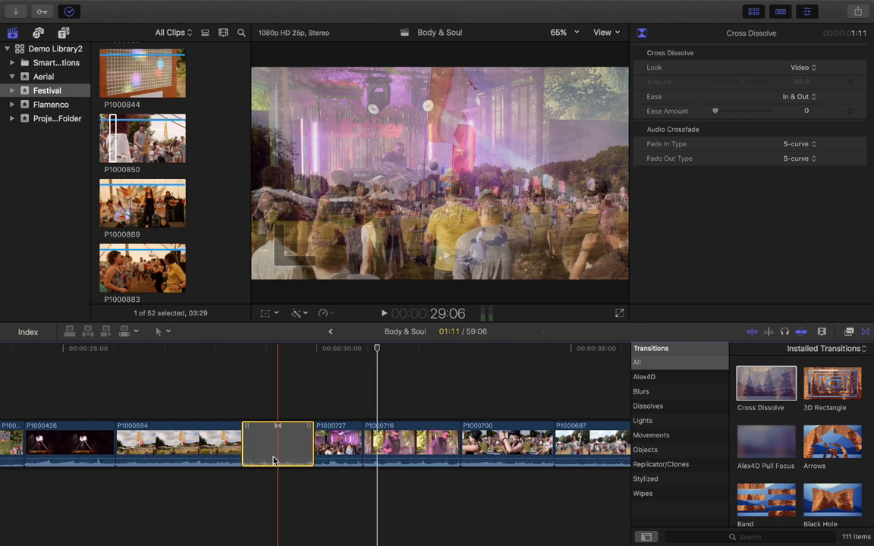
click(244, 379)
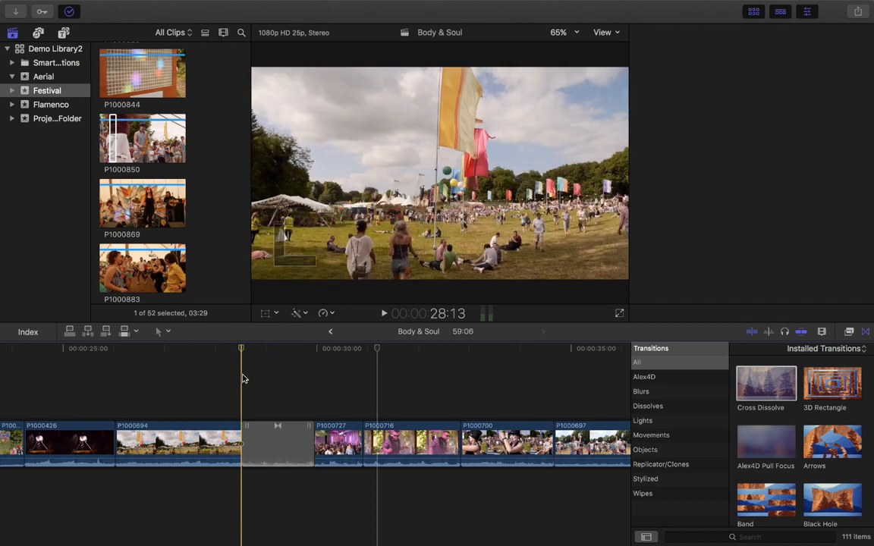
Park the playhead at 27:13 inside P1000694, and delete the Cross Dissolve before P1000727.
click(222, 367)
click(213, 359)
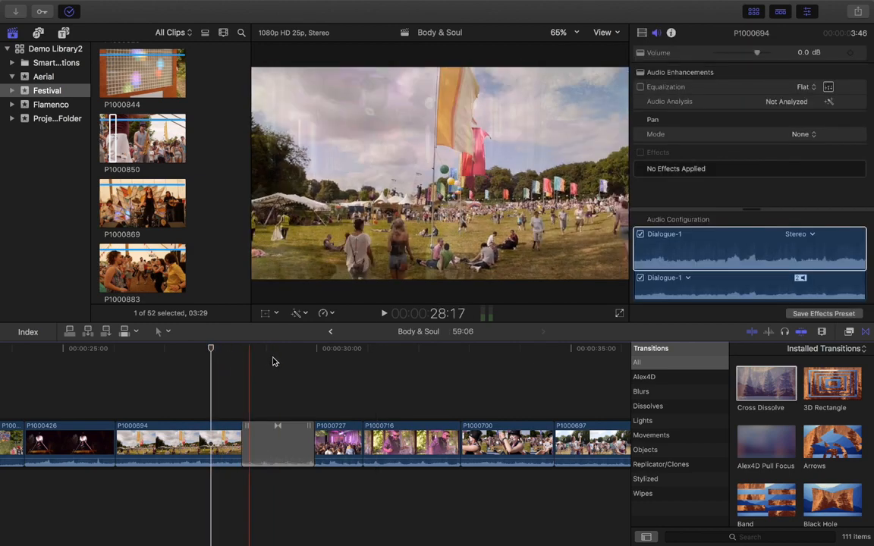
click(280, 357)
click(206, 351)
click(192, 350)
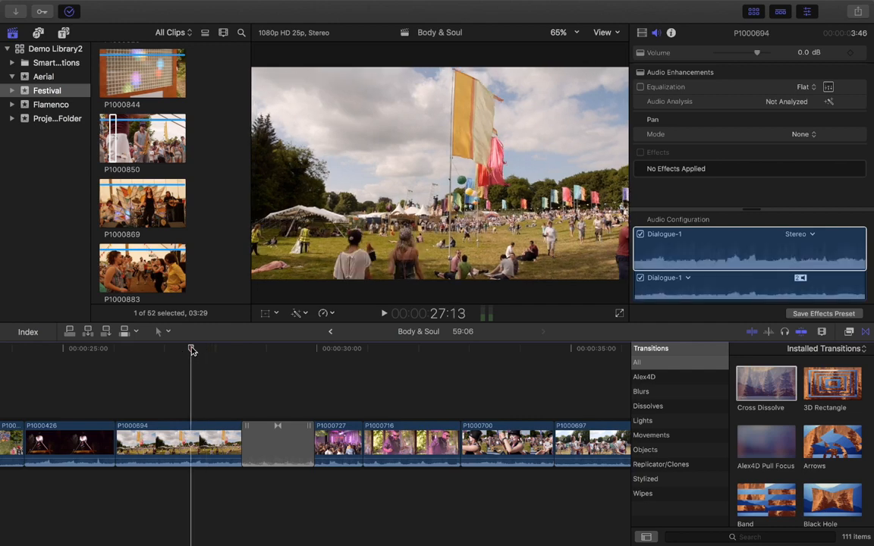
click(285, 441)
key(Delete)
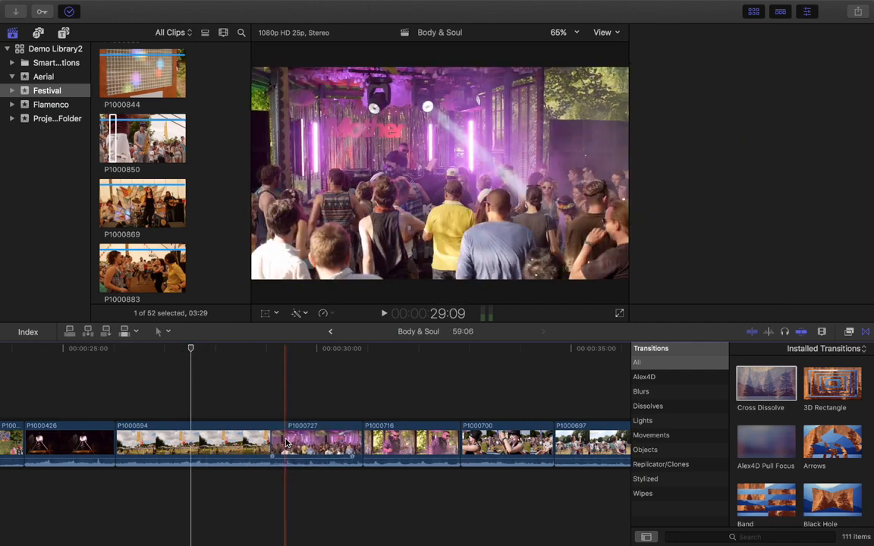
Try the Fade To Color transition between P1000694 and P1000727, play through it from 27:22, and undo it.
scroll(796, 436, down, 5)
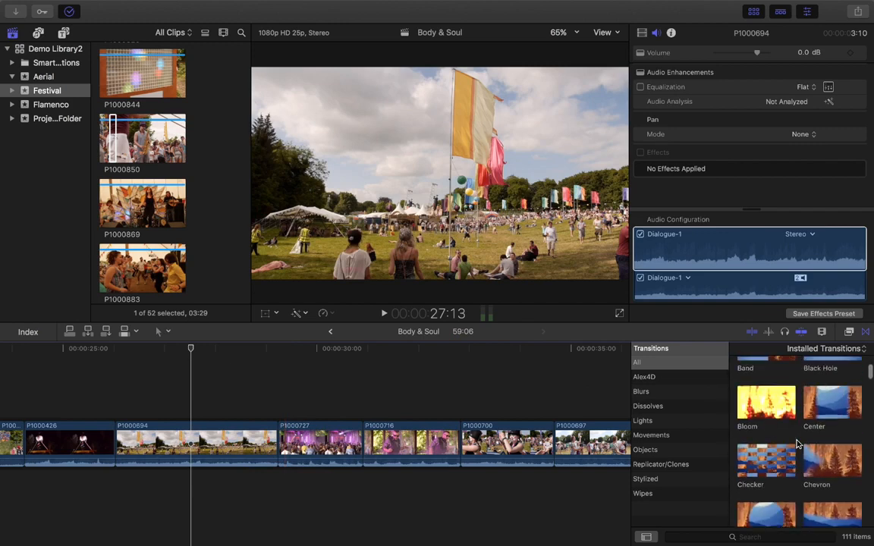
scroll(815, 461, down, 10)
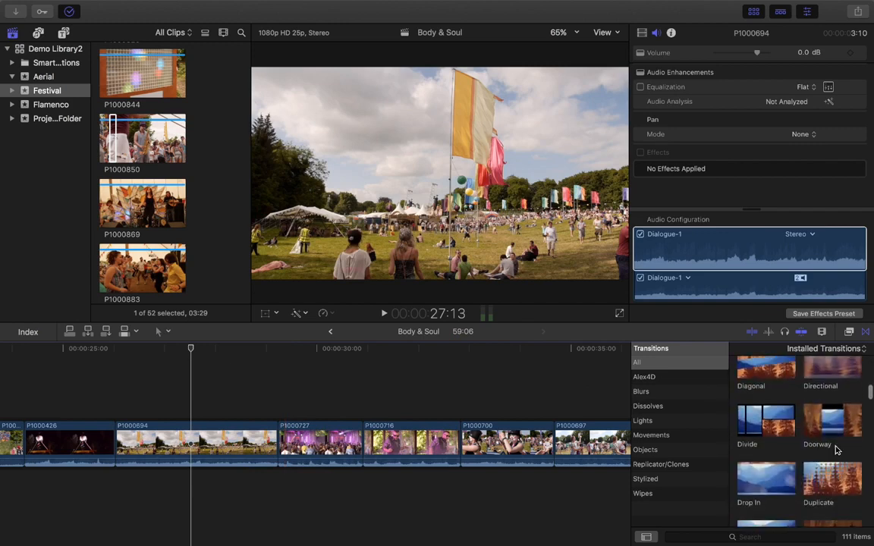
scroll(836, 450, up, 5)
drag(832, 385, 235, 455)
click(211, 372)
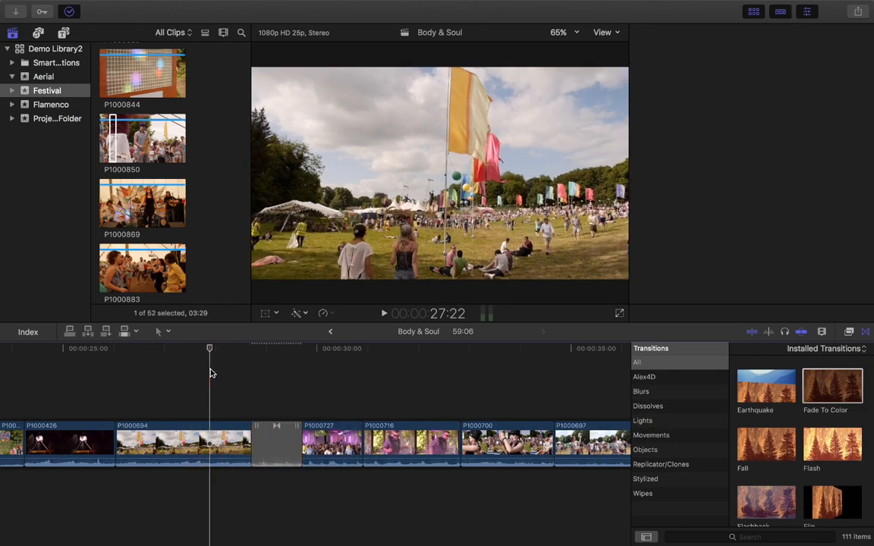
key(space)
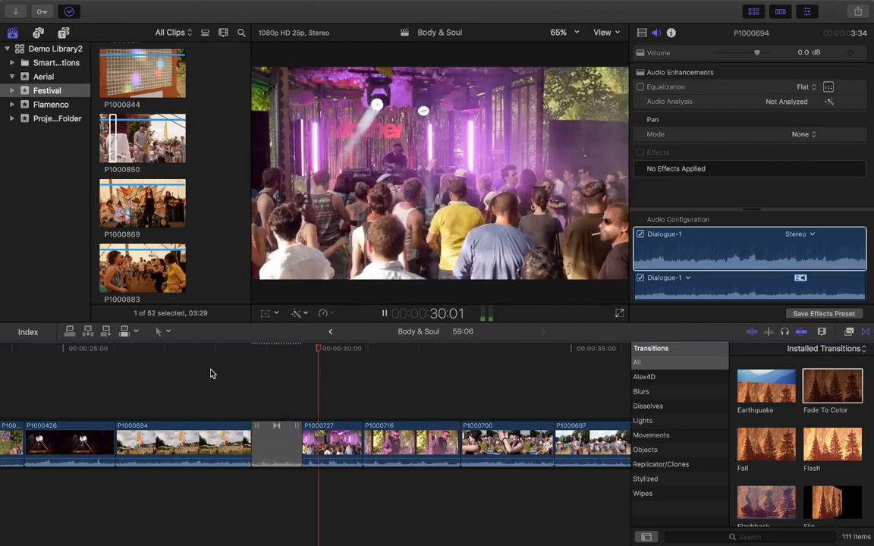
key(space)
key(super+z)
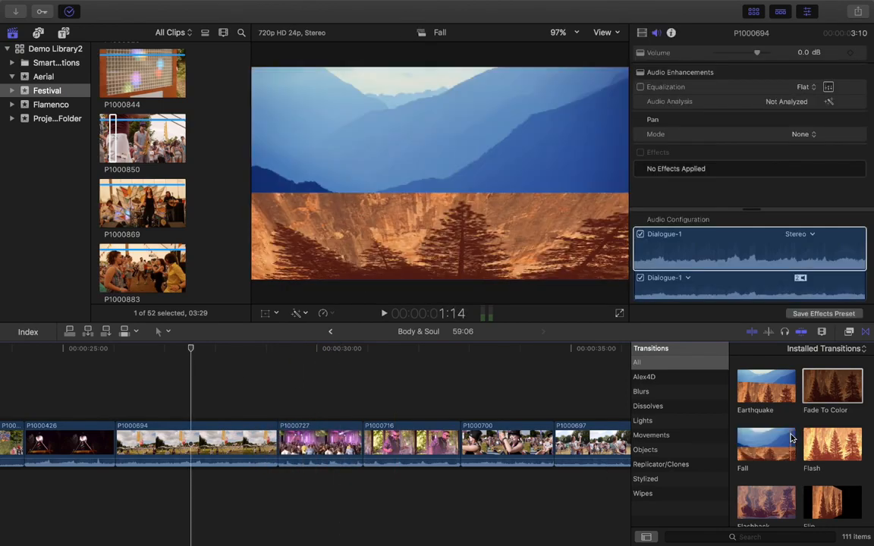
Try the 3D Rectangle transition between P1000694 and P1000727, play through it from 27:22, and undo it.
scroll(759, 433, up, 5)
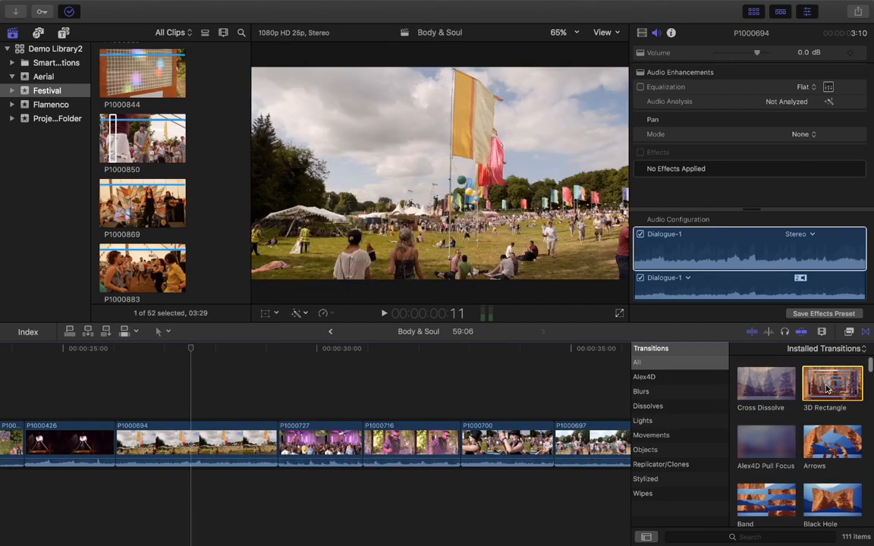
click(214, 349)
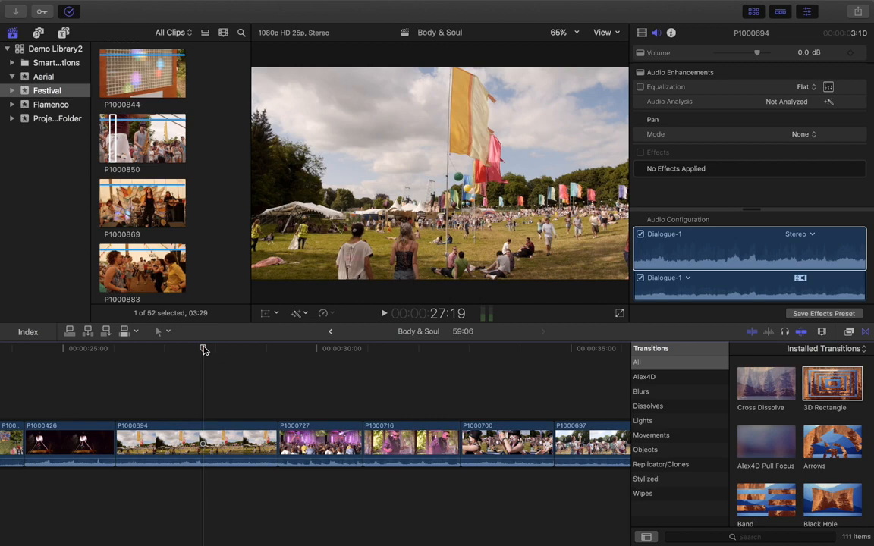
drag(204, 350, 197, 349)
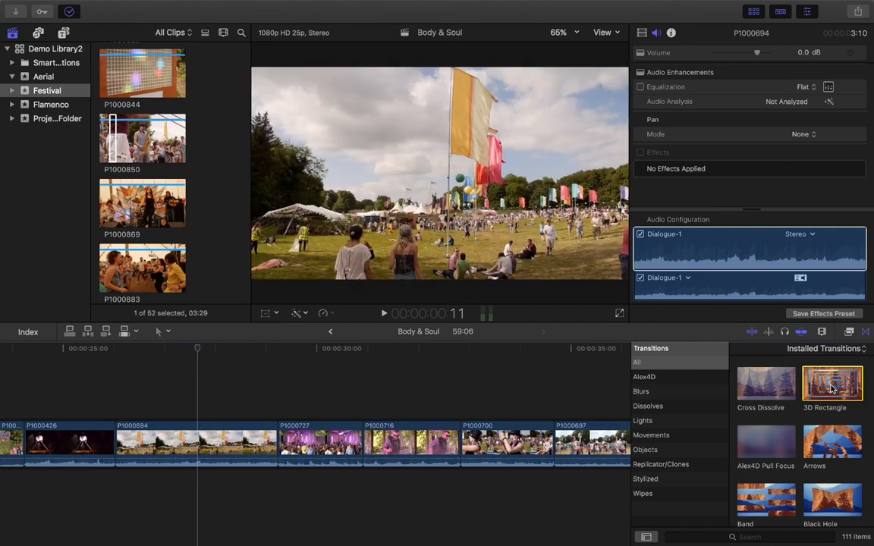
drag(430, 415, 279, 417)
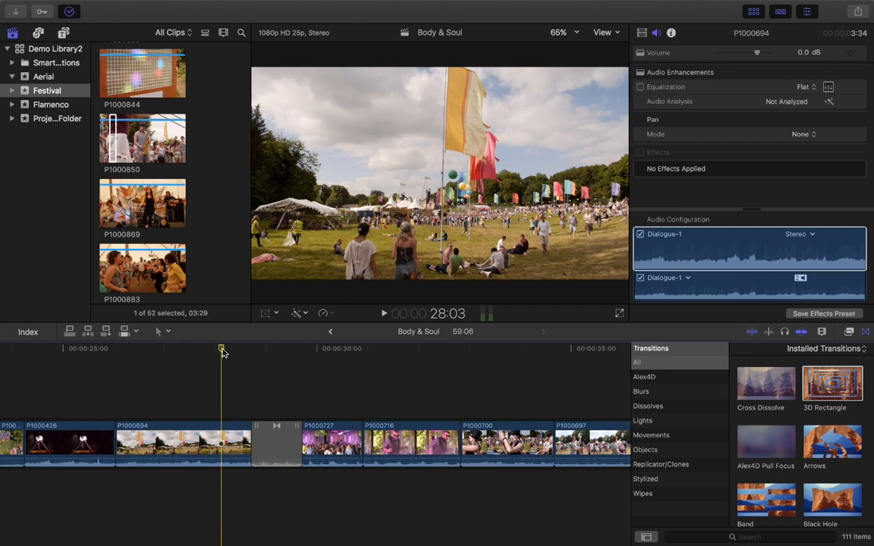
drag(223, 352, 211, 353)
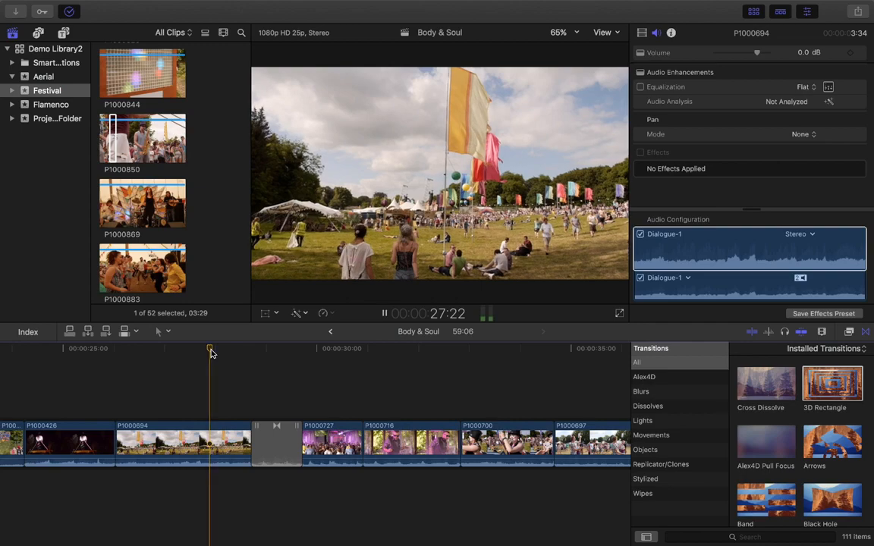
key(space)
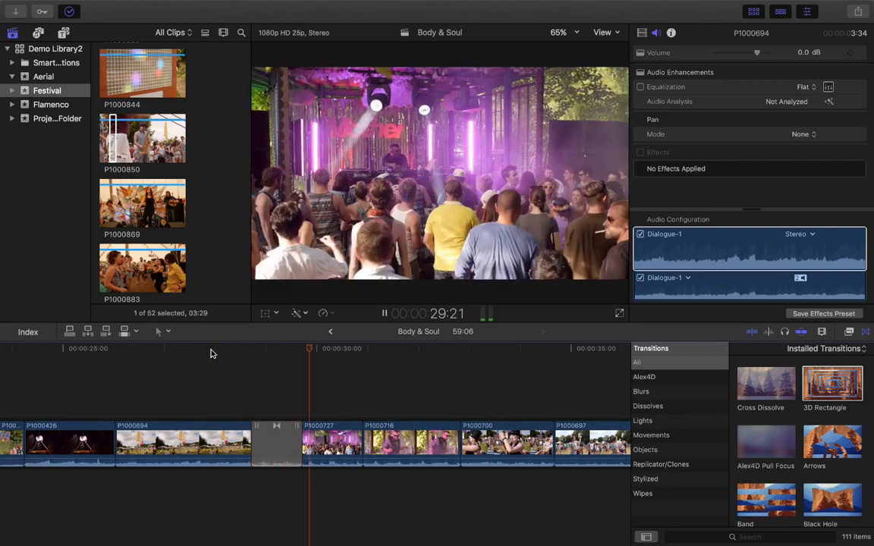
key(space)
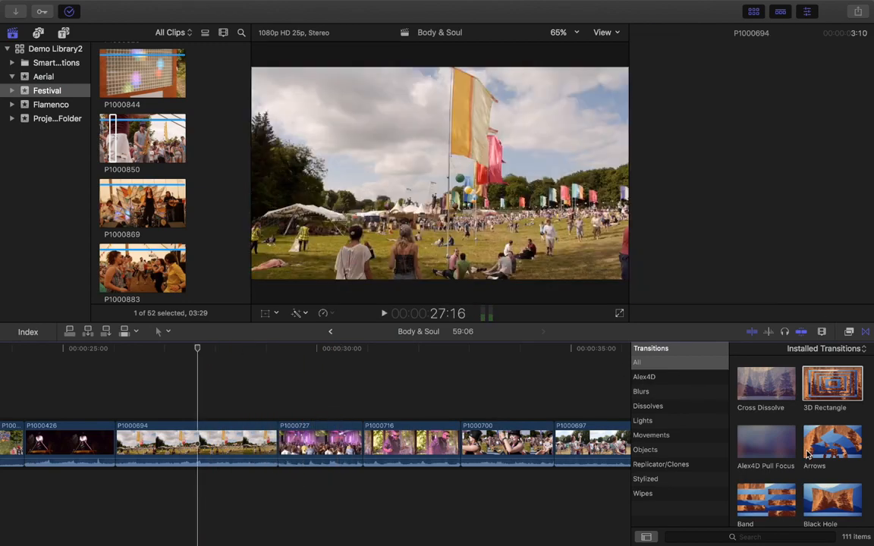
Try the Bloom transition between P1000694 and P1000727, play through it, and undo it.
scroll(808, 454, down, 2)
drag(755, 497, 277, 448)
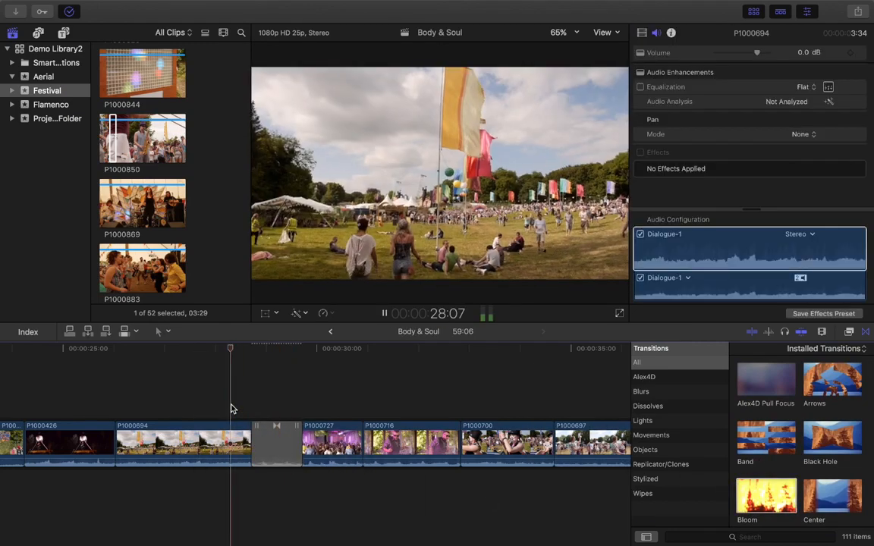
key(space)
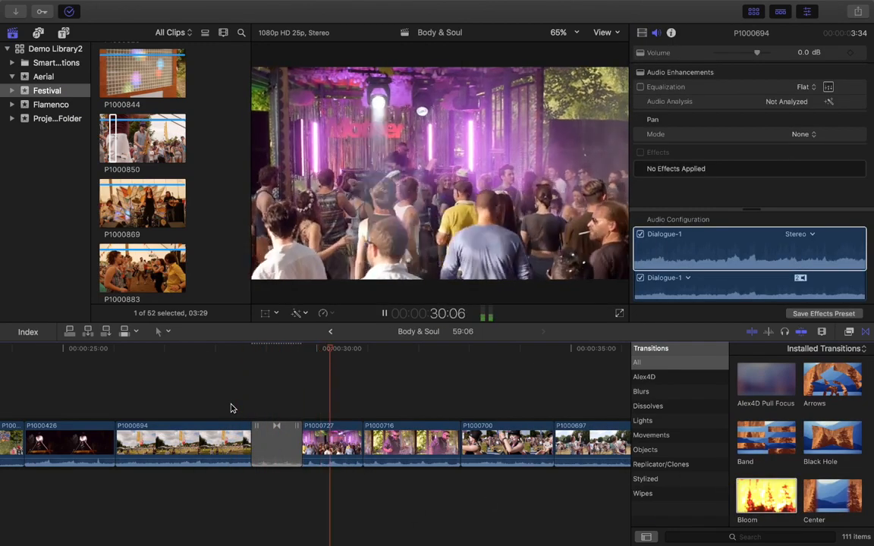
key(space)
key(super+z)
Try the Color Planes transition between P1000694 and P1000727, play through it from 27:16, and undo it.
scroll(812, 456, down, 3)
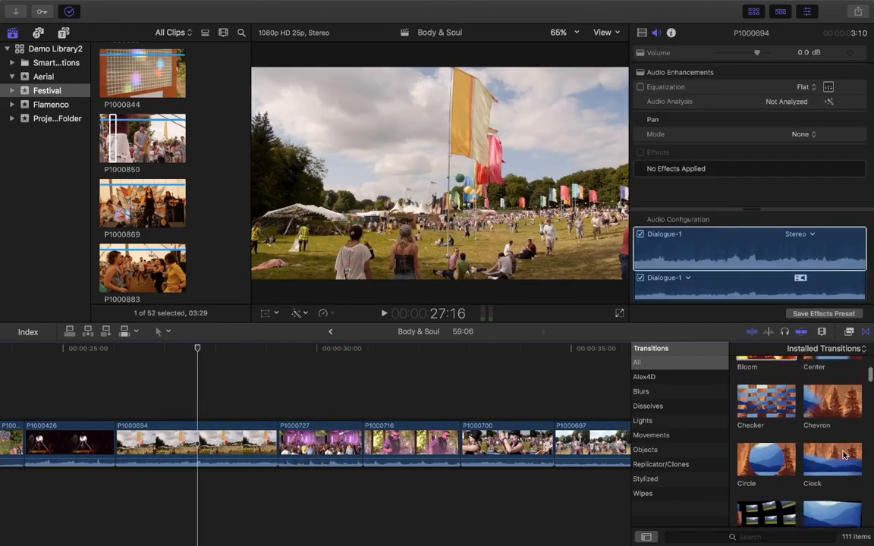
scroll(805, 456, down, 4)
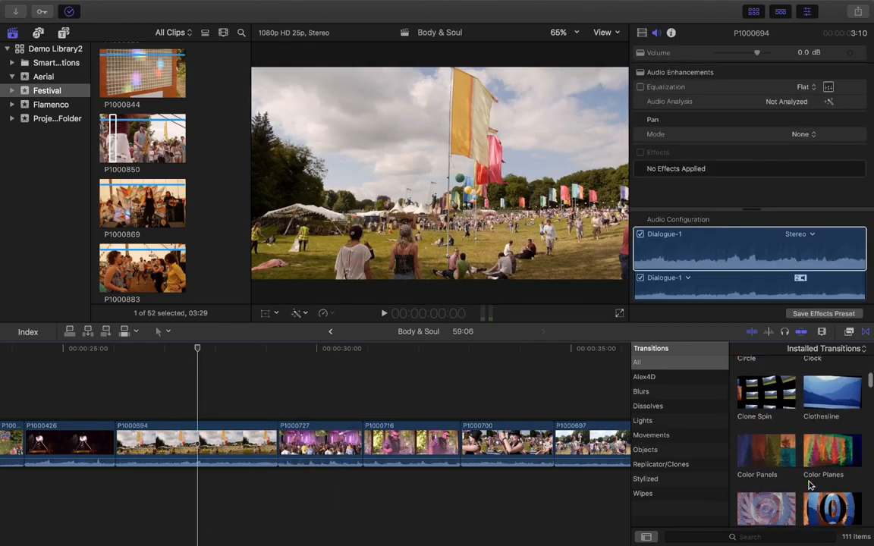
drag(827, 435, 228, 410)
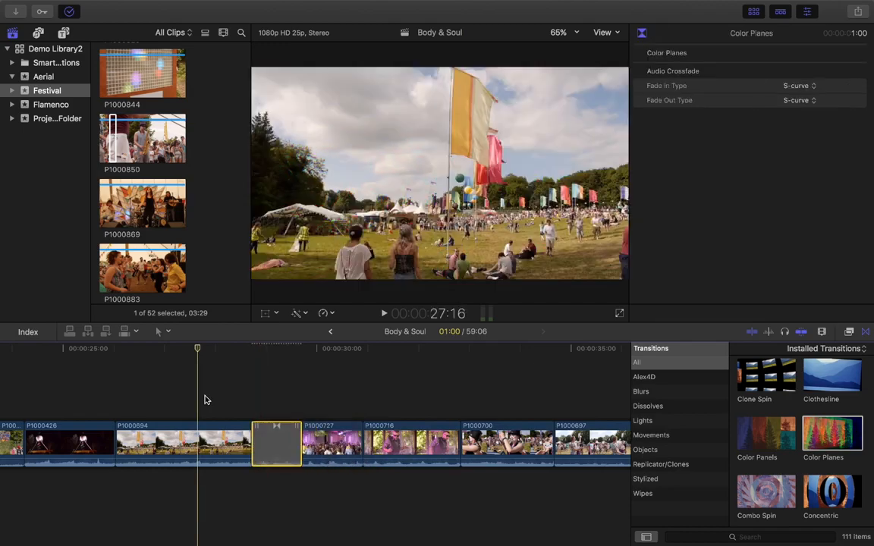
key(space)
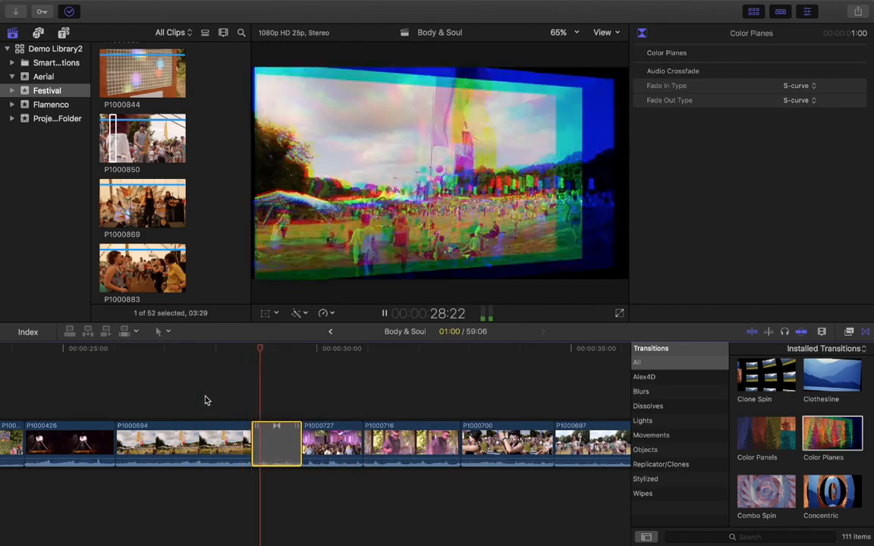
key(space)
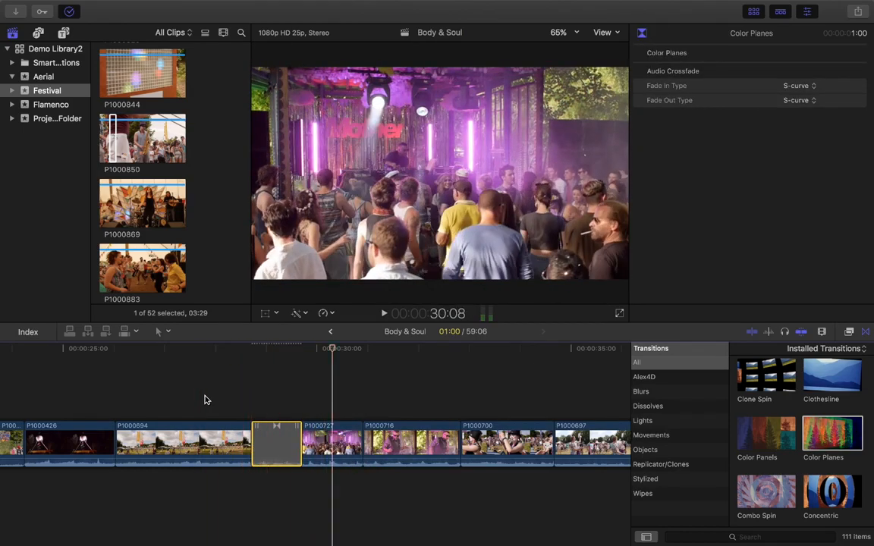
key(cmd+z)
Add a Cross Dissolve lasting 1:11 between P1000694 and P1000727, and park the playhead at 27:10.
click(245, 383)
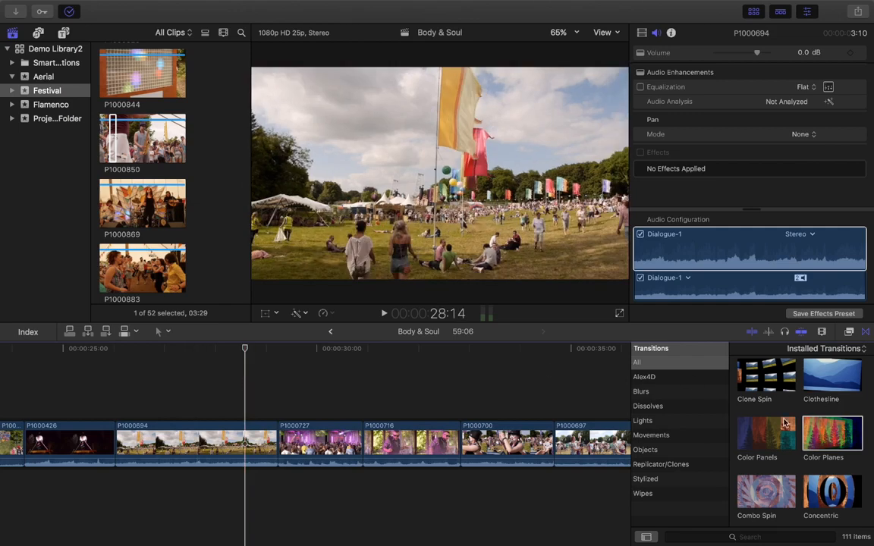
scroll(786, 424, up, 5)
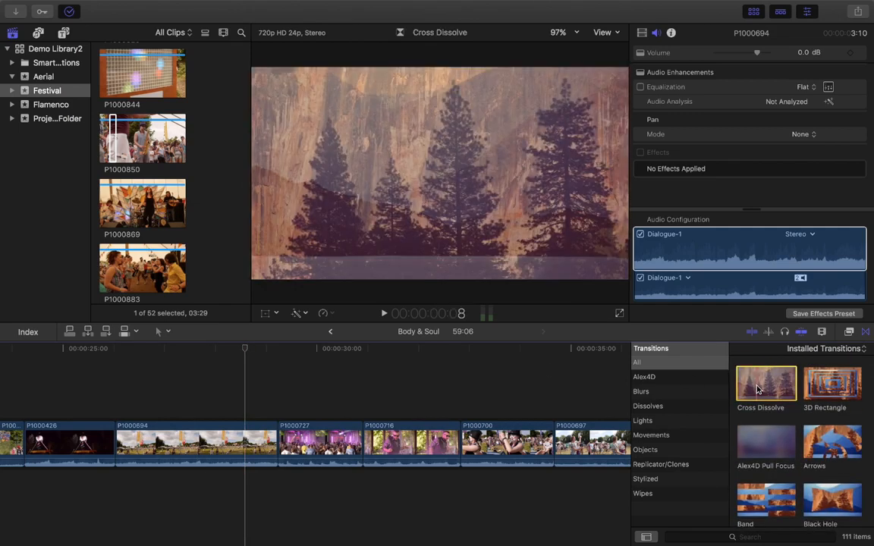
drag(757, 389, 305, 464)
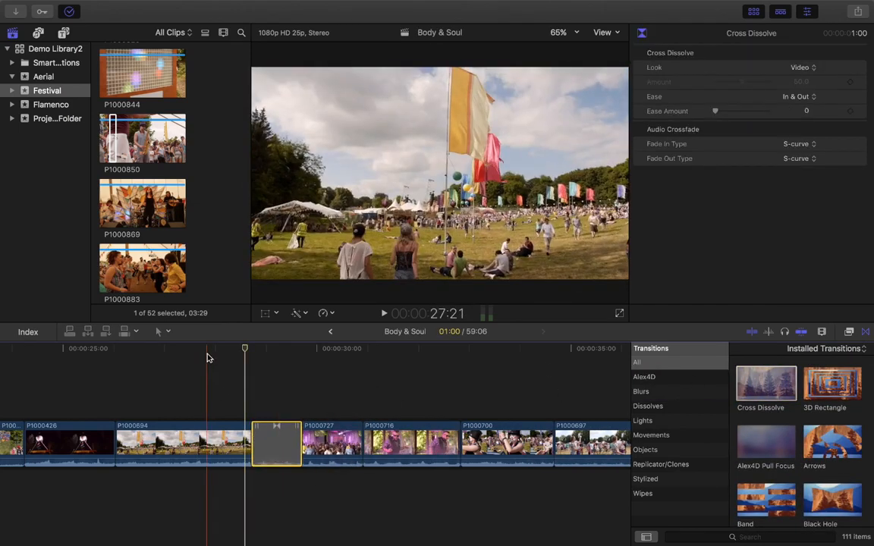
click(208, 358)
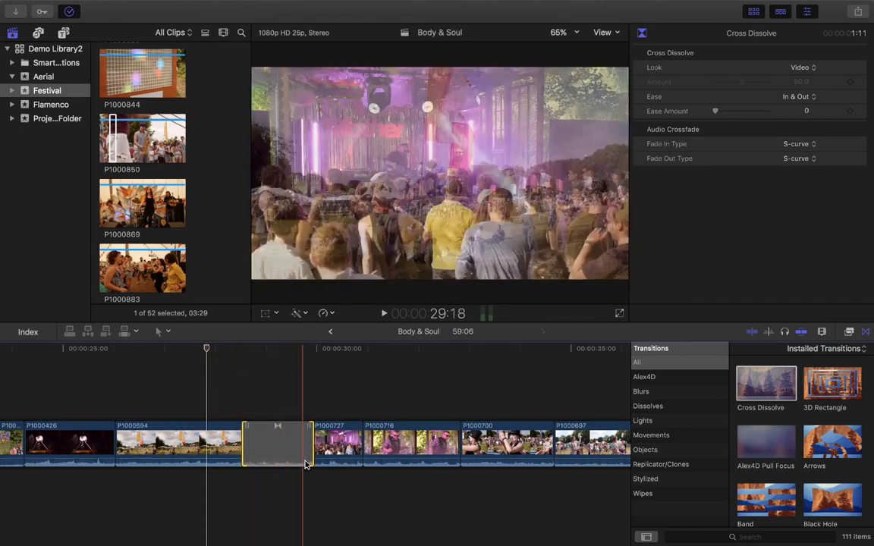
drag(209, 352, 187, 351)
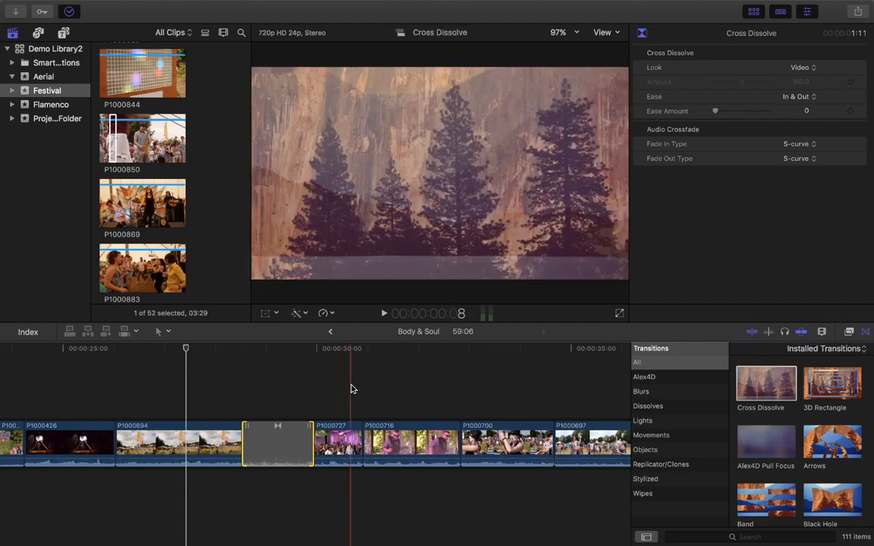
Open the Cross Dissolve in the Precision Editor, trim P1000694's end to a 3:20 duration, and extend P1000727's start to 3:46.
double_click(278, 431)
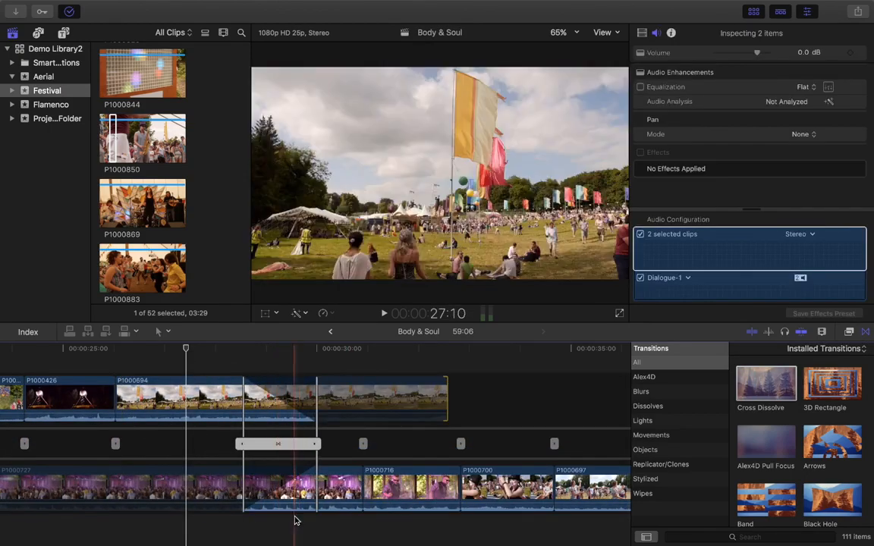
scroll(355, 470, left, 3)
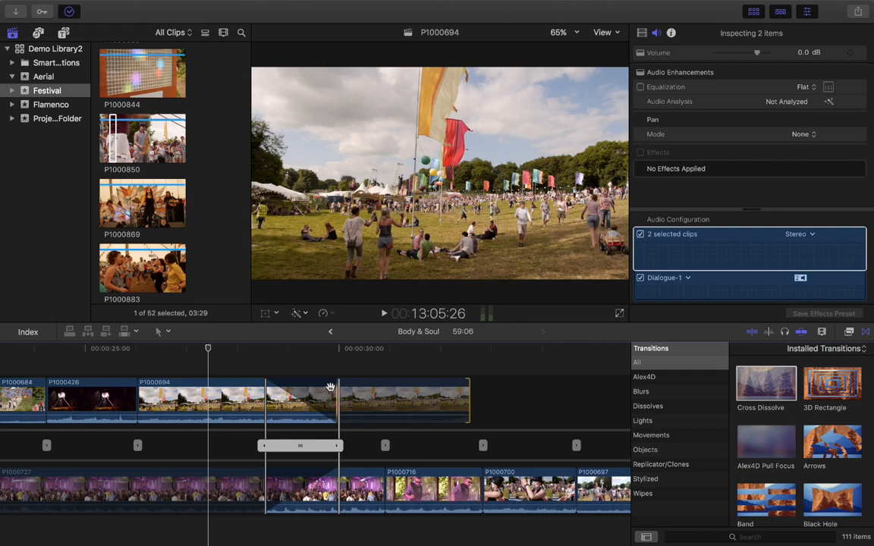
drag(263, 402, 238, 402)
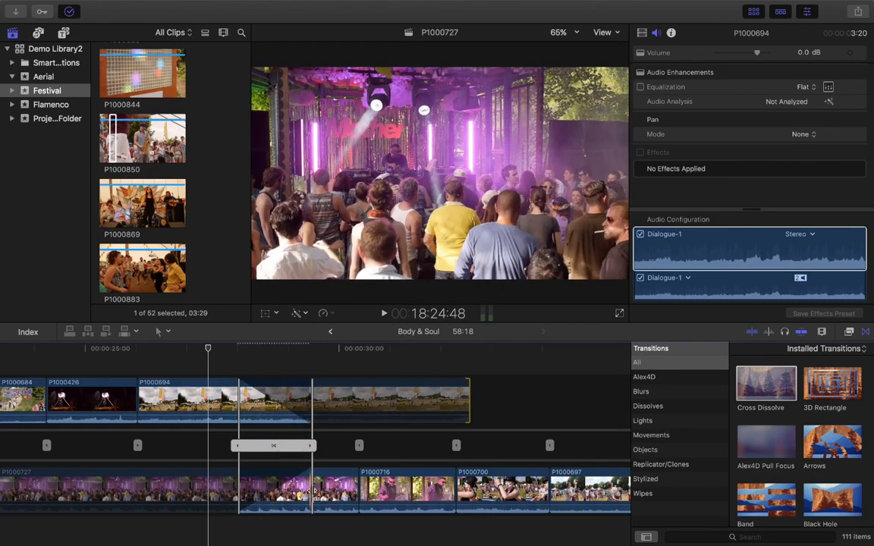
drag(314, 491, 236, 492)
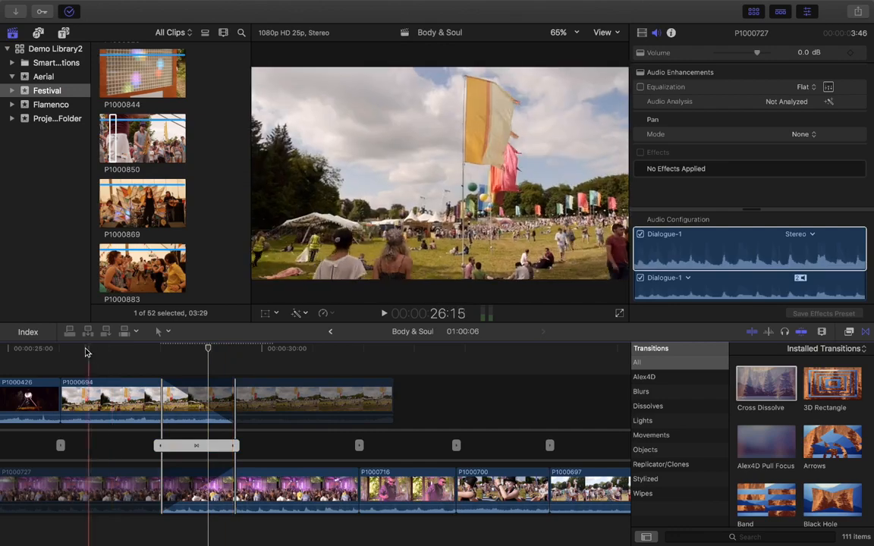
Play through the retrimmed Cross Dissolve between P1000694 and P1000727 from 26:15.
click(86, 350)
key(space)
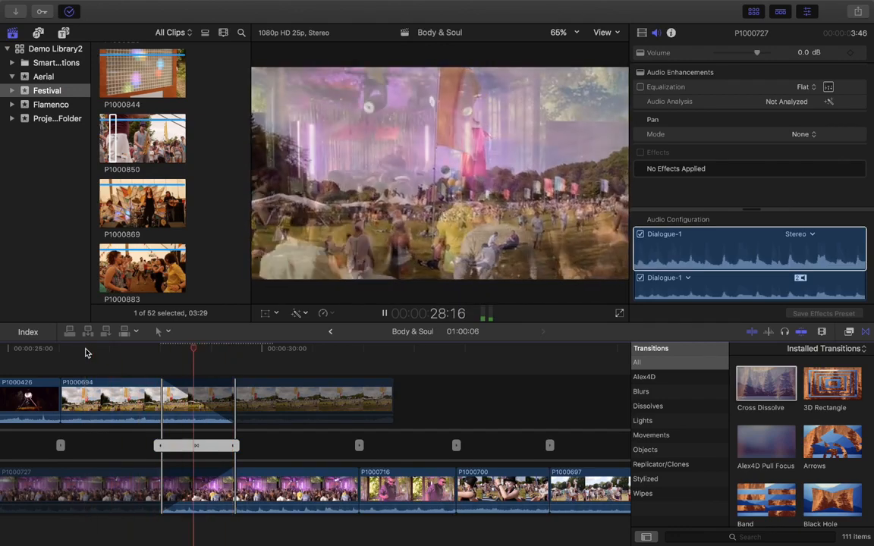
key(space)
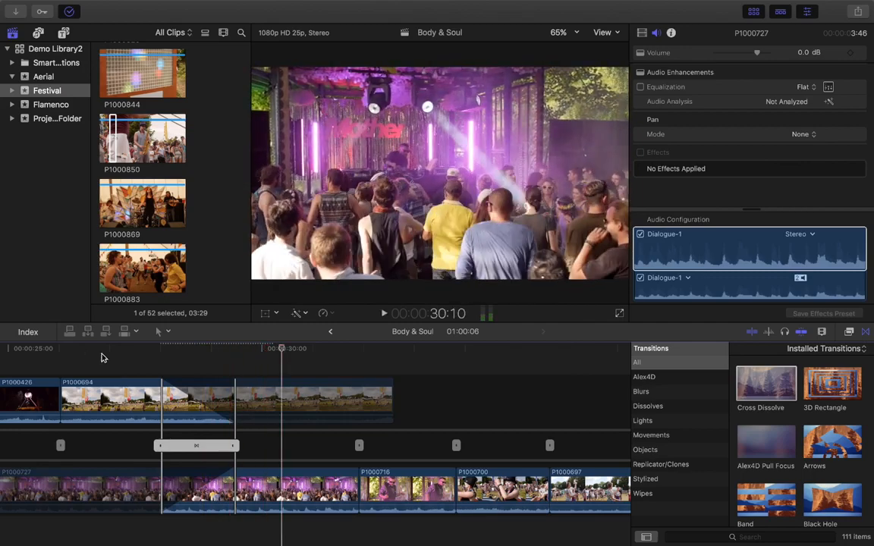
Extend the end of P1000694 in the Precision Editor until the clip's duration is 6:12.
scroll(277, 440, left, 2)
scroll(277, 440, left, 3)
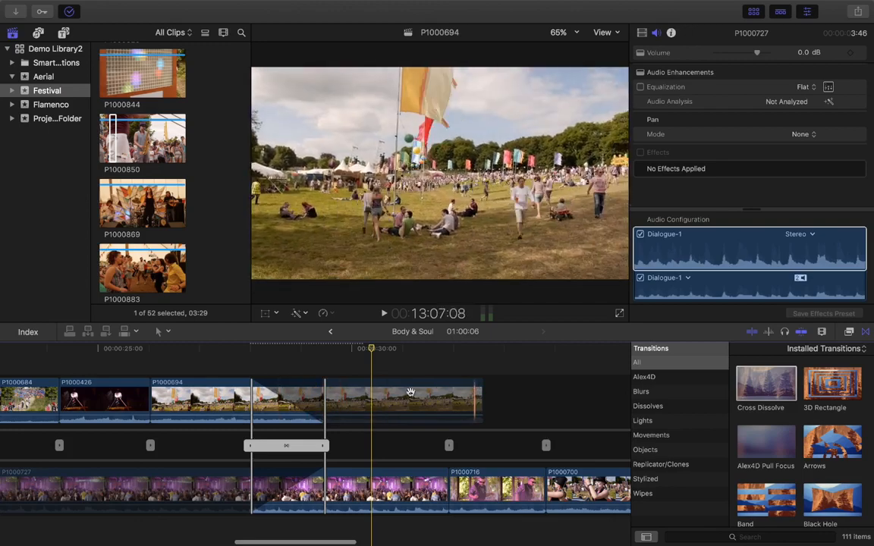
drag(251, 399, 414, 407)
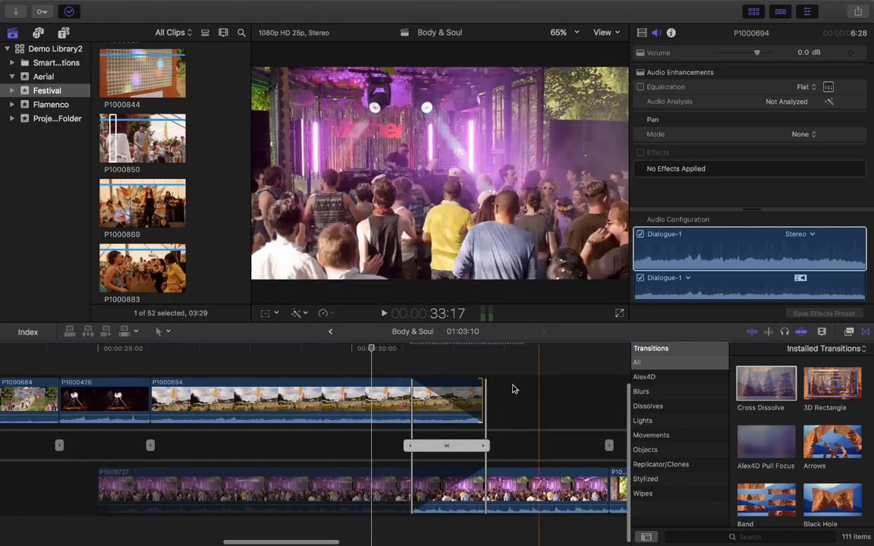
drag(411, 393, 396, 394)
Lengthen the Cross Dissolve to 2:02 in the Precision Editor, and park the playhead past its end.
scroll(474, 427, right, 5)
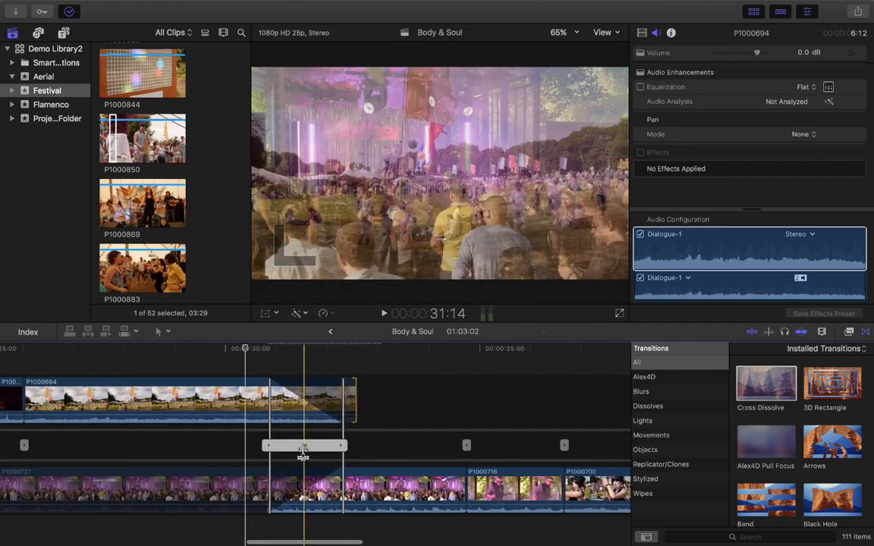
drag(268, 446, 218, 453)
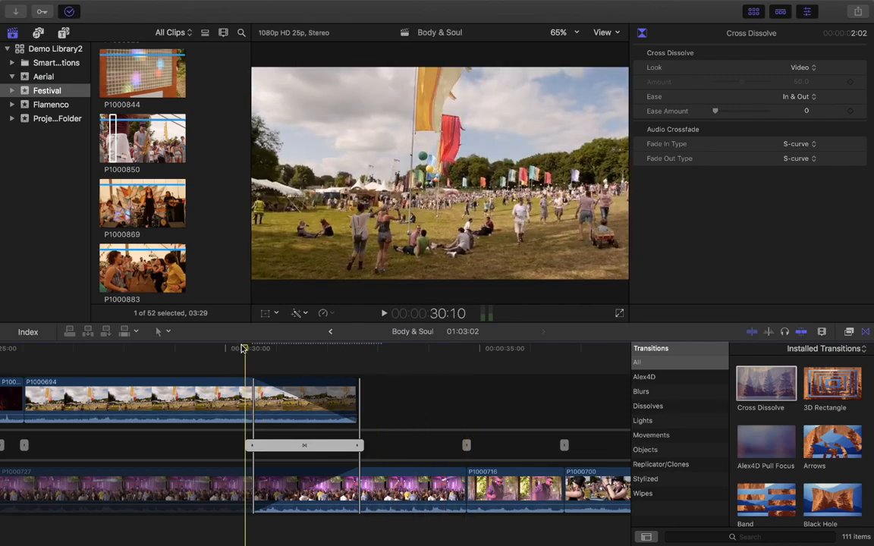
click(413, 362)
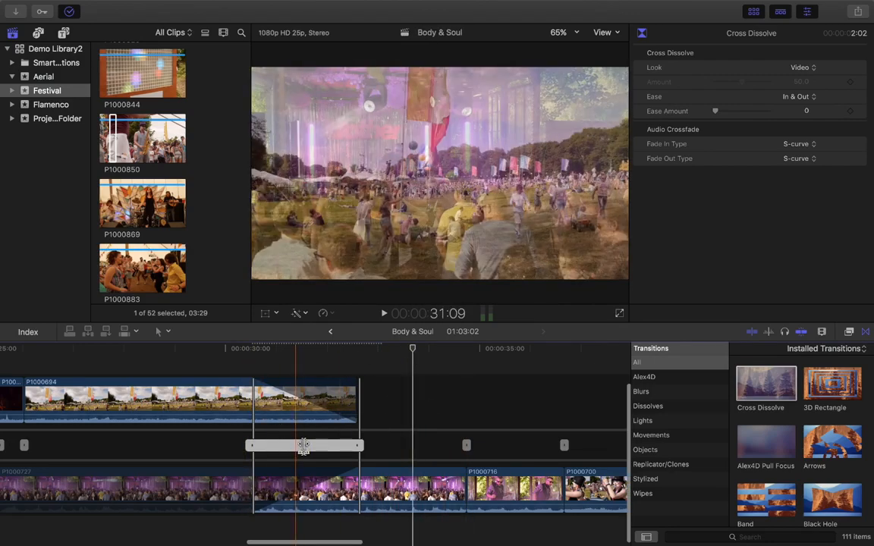
Close the Precision Editor and try to lengthen the Cross Dissolve from its start edge in the timeline.
double_click(300, 446)
drag(257, 441, 226, 445)
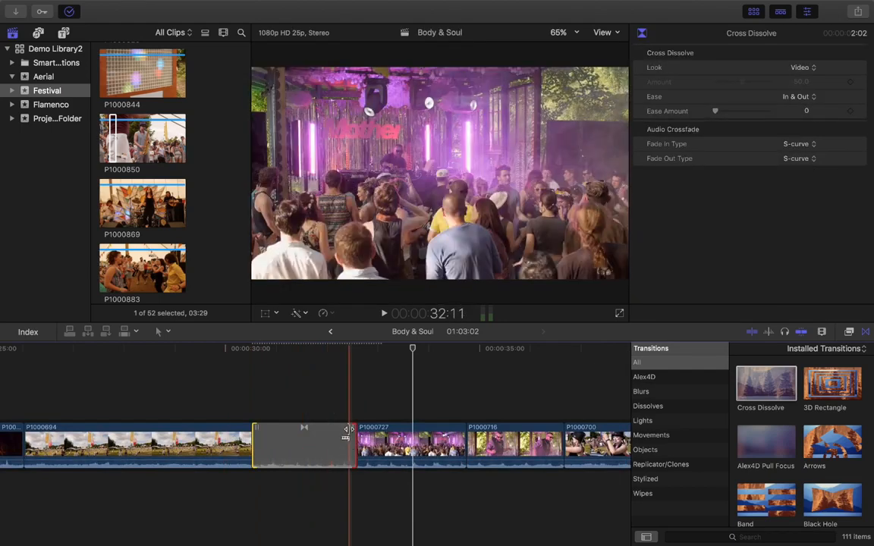
Trim P1000694's end to a 4:26 duration in the Precision Editor, and lengthen the Cross Dissolve to 3:21 before closing it.
double_click(304, 437)
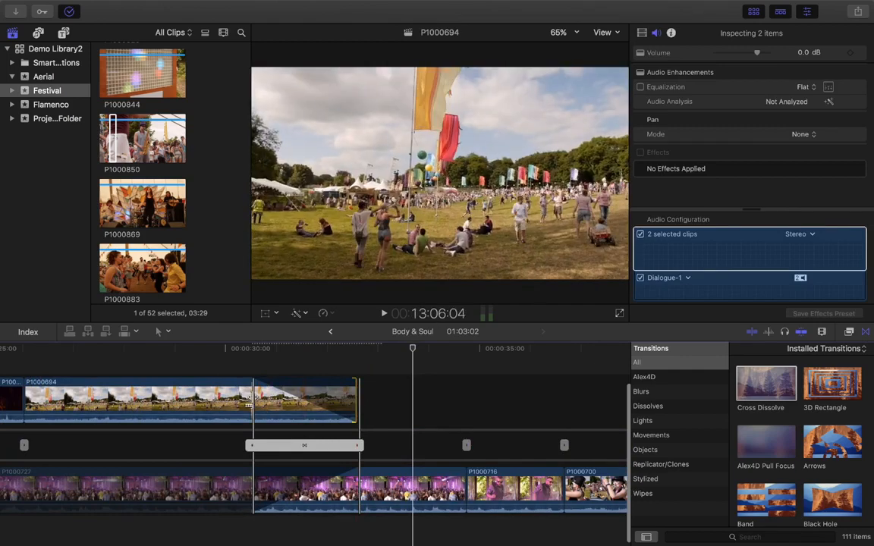
drag(246, 400, 150, 403)
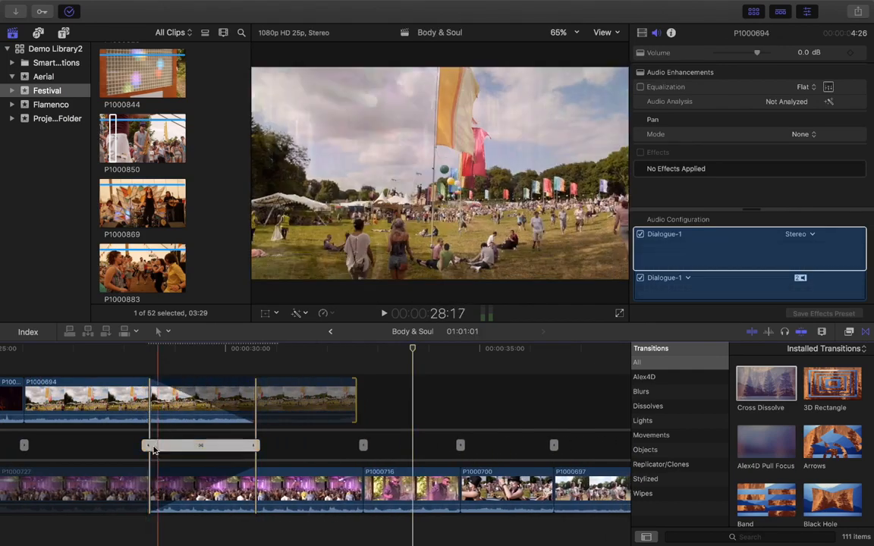
drag(151, 446, 100, 445)
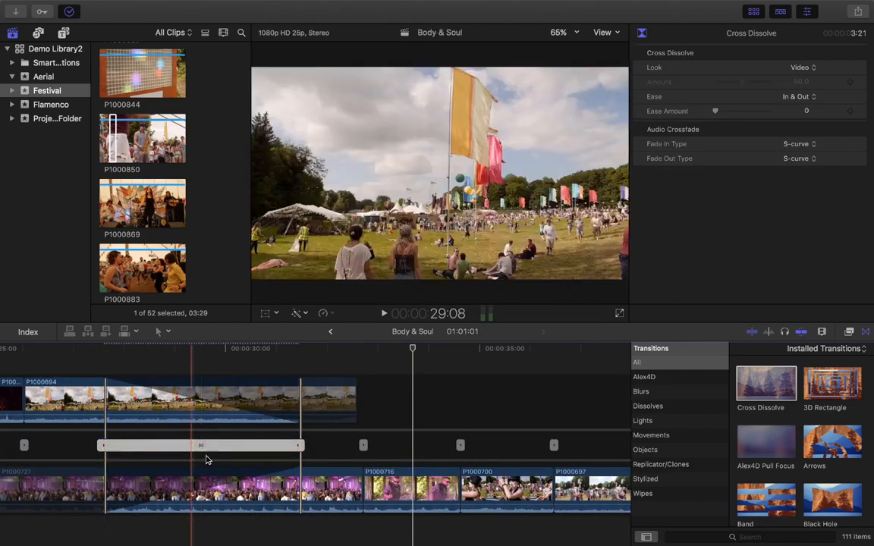
double_click(201, 453)
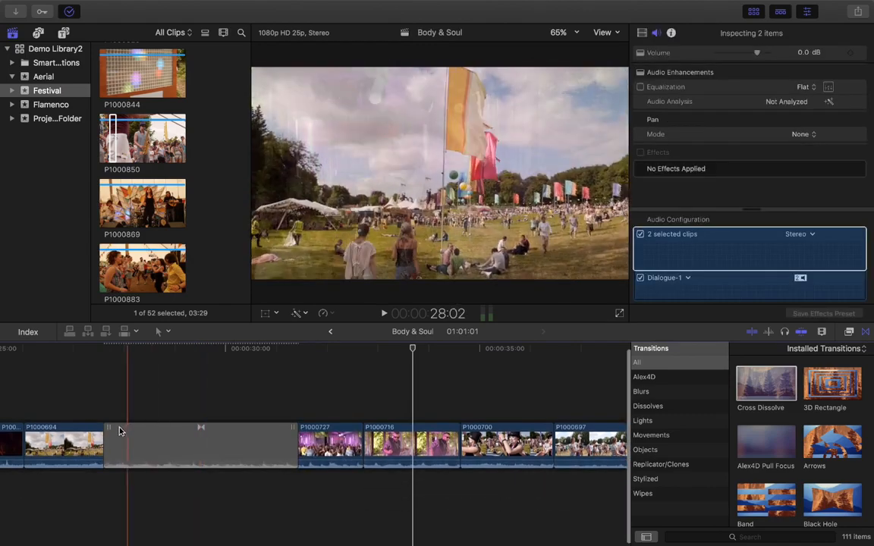
Shorten the Cross Dissolve to 1:23 directly in the timeline, and play through it from 27:15.
drag(107, 433, 154, 433)
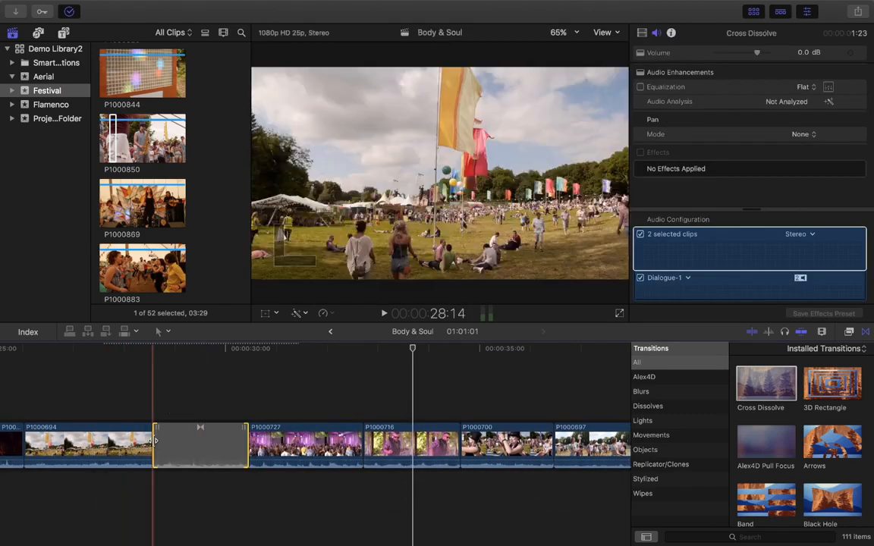
click(192, 441)
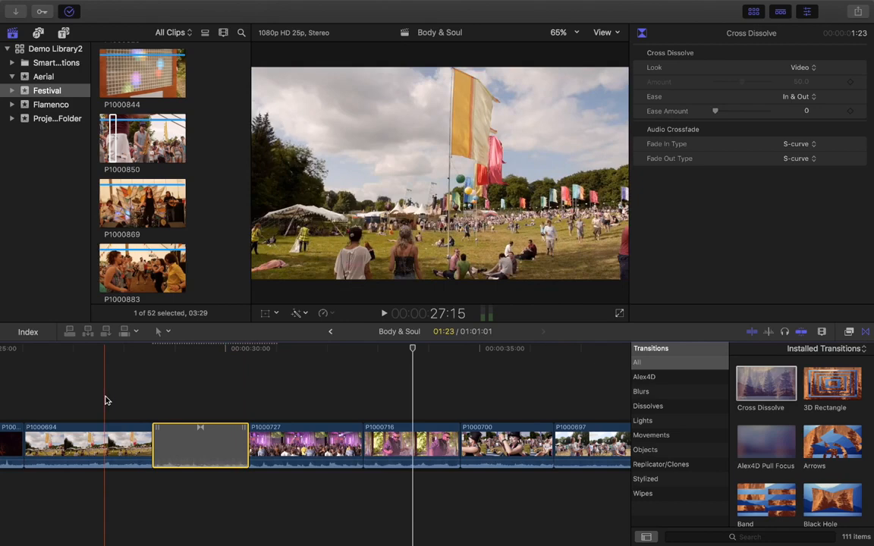
click(107, 401)
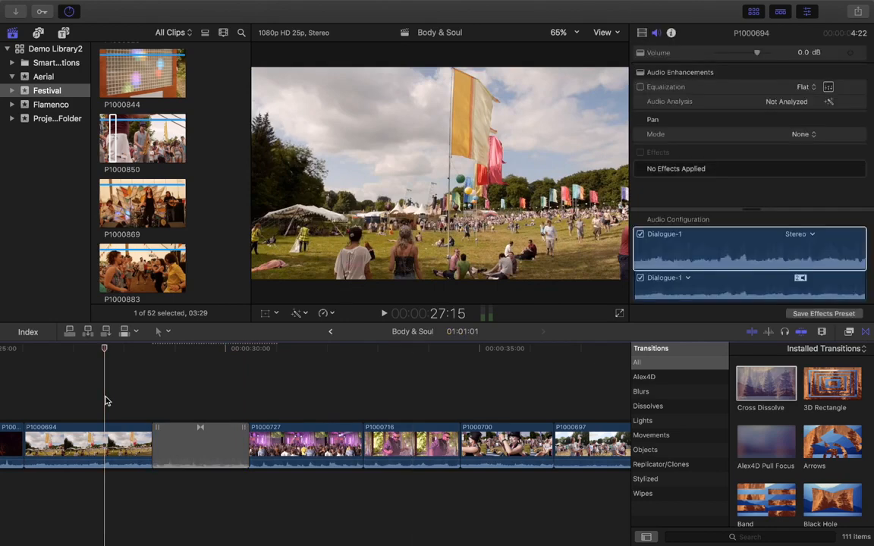
key(space)
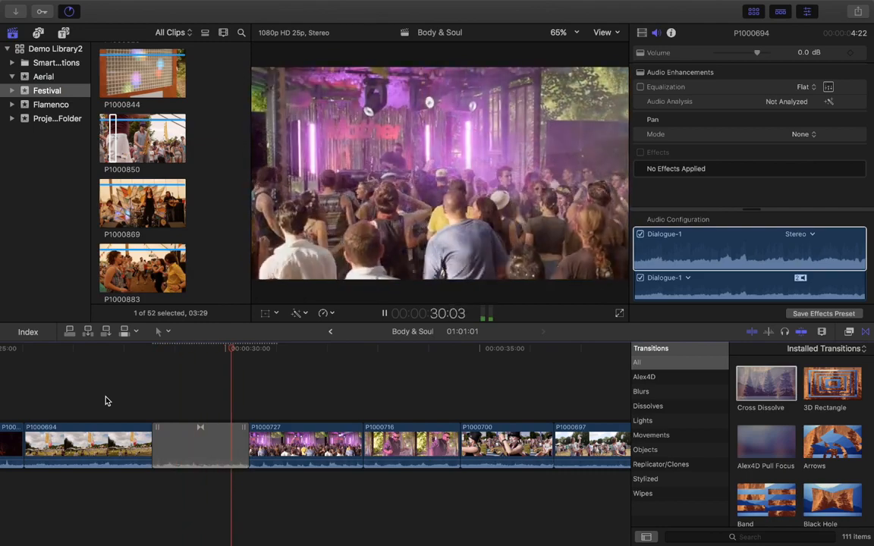
key(space)
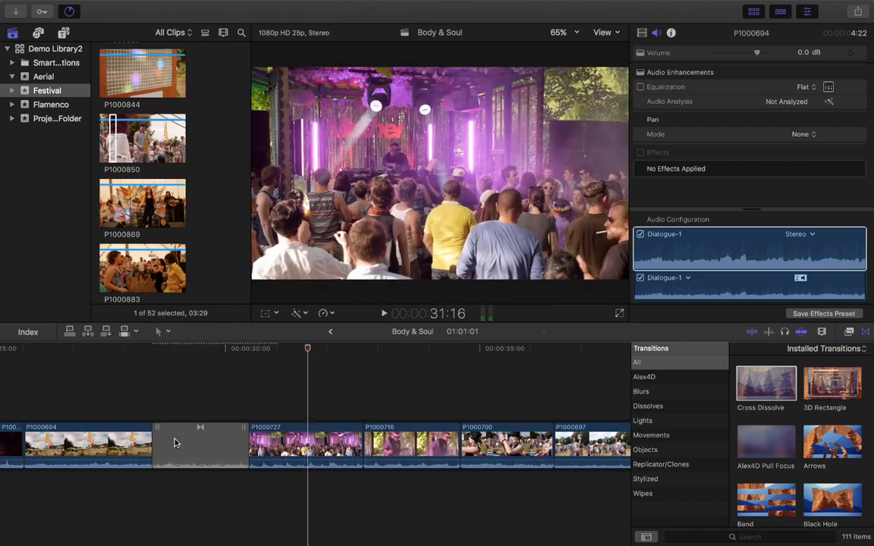
Switch the timeline clips to the display with larger audio waveforms and smaller filmstrips, and hide the Transitions browser.
click(204, 450)
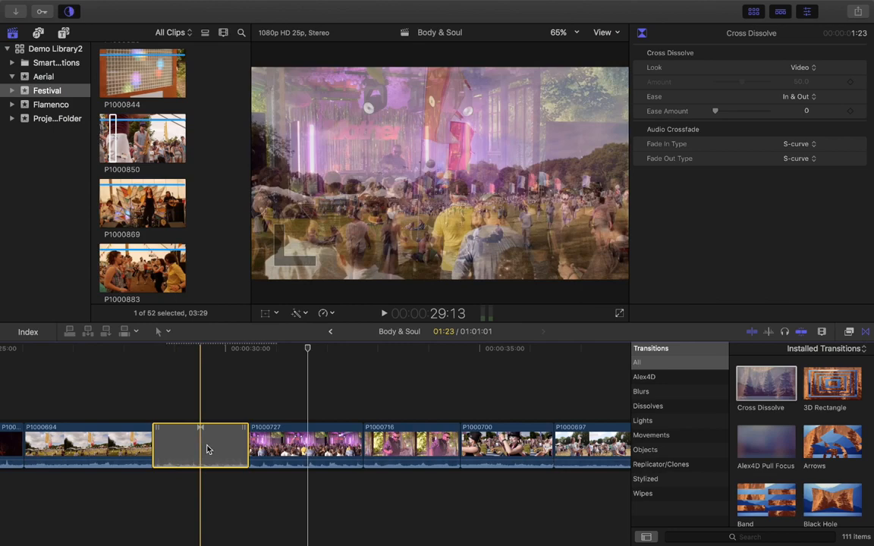
key(super+minus)
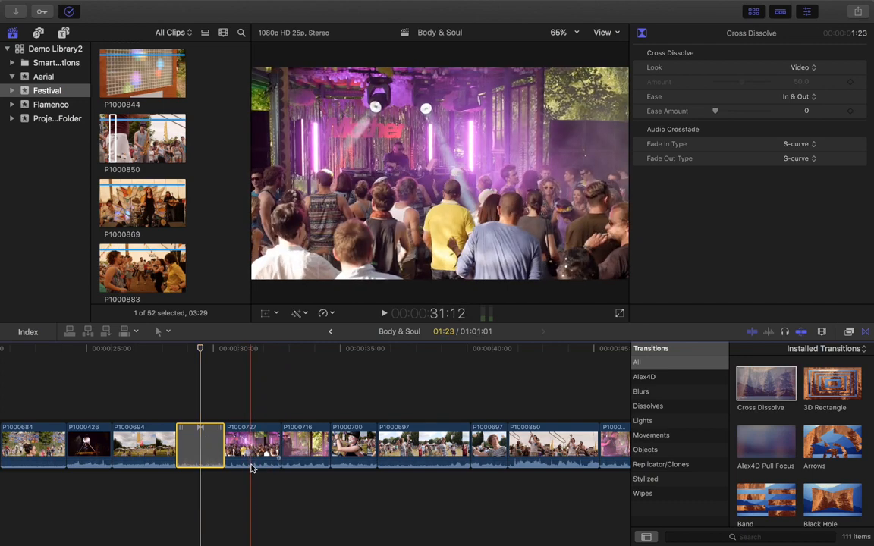
key(super+equal)
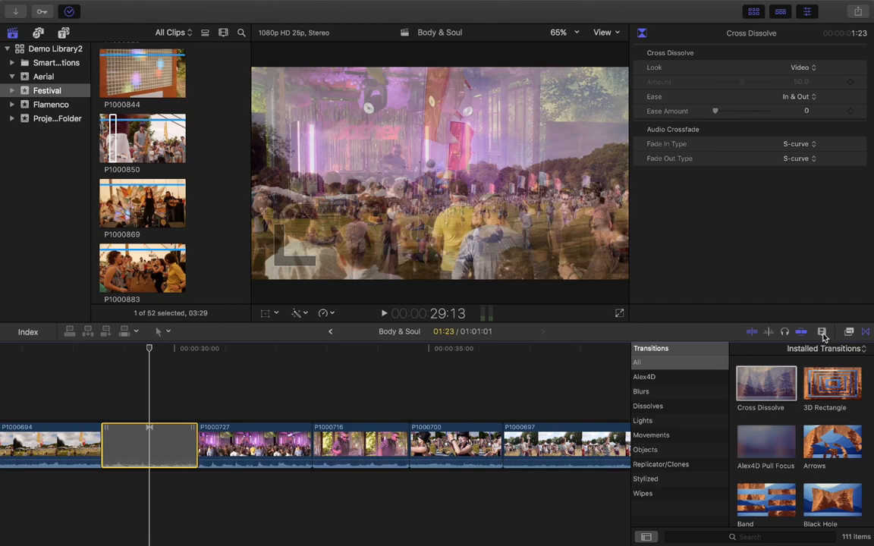
click(822, 332)
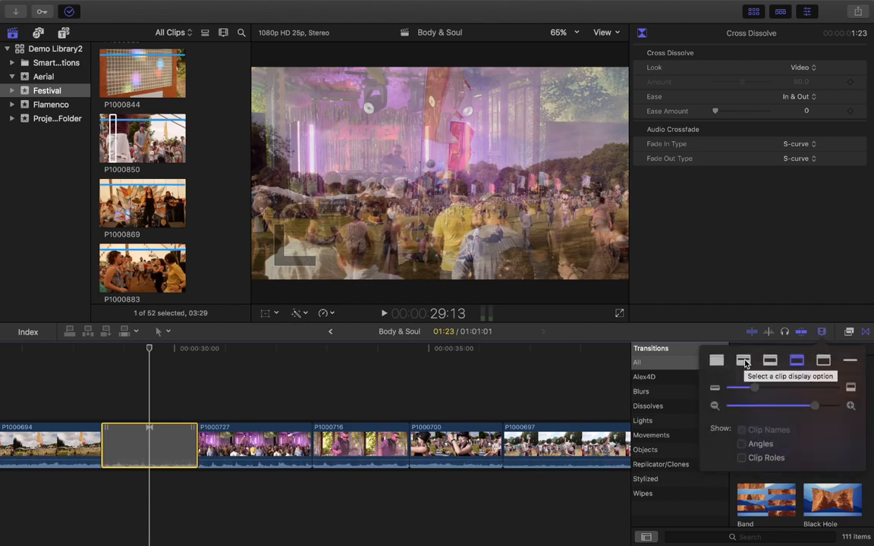
click(744, 361)
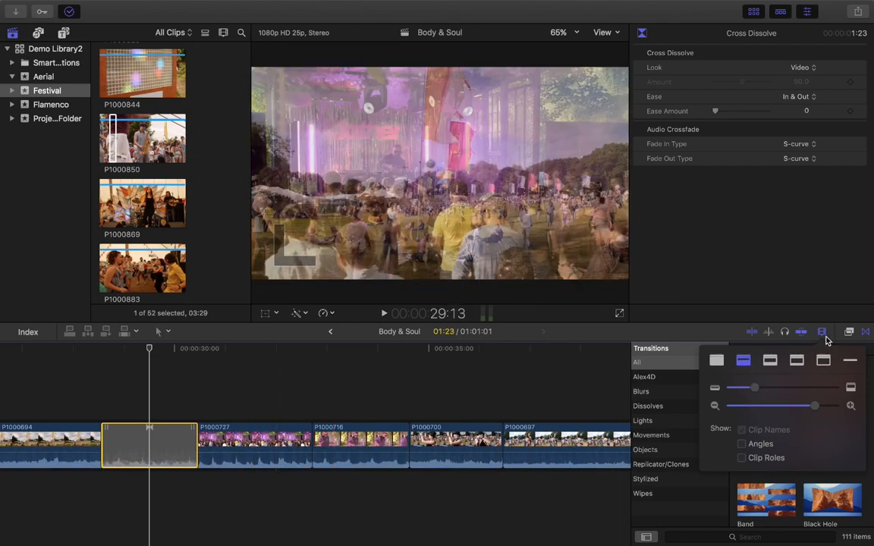
click(827, 339)
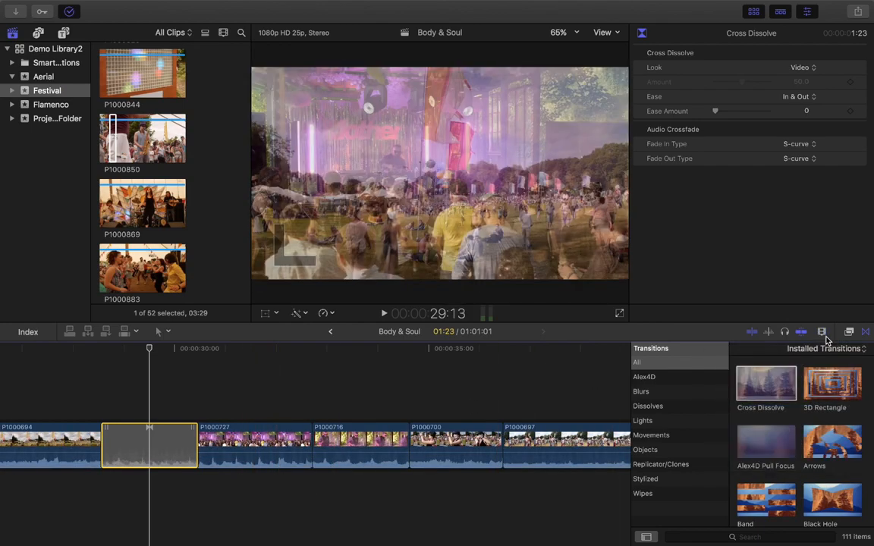
click(866, 334)
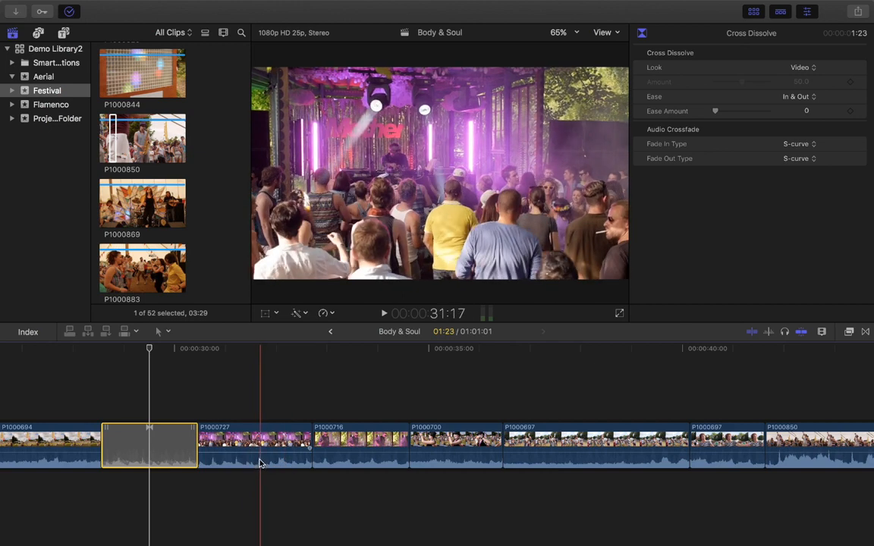
Expand the audio of P1000727 below its video, and briefly expand and collapse the audio of P1000700.
double_click(259, 463)
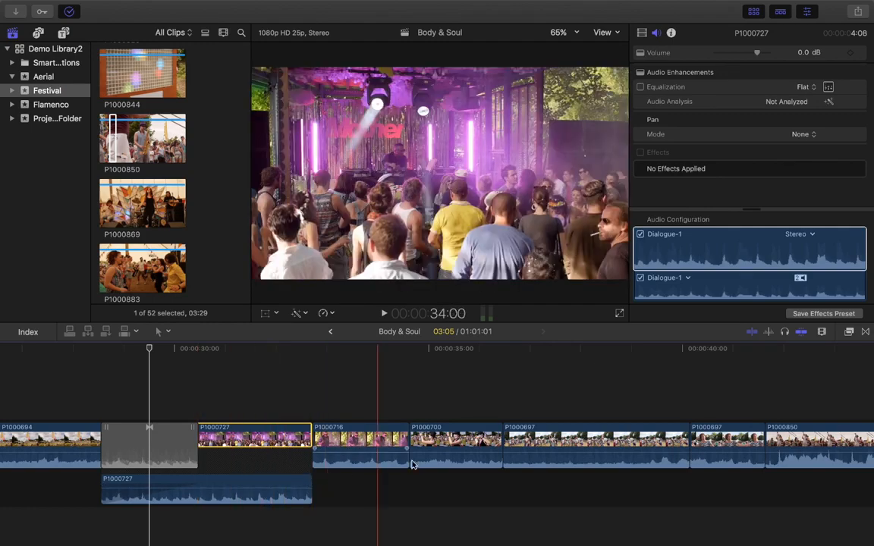
drag(459, 465, 440, 469)
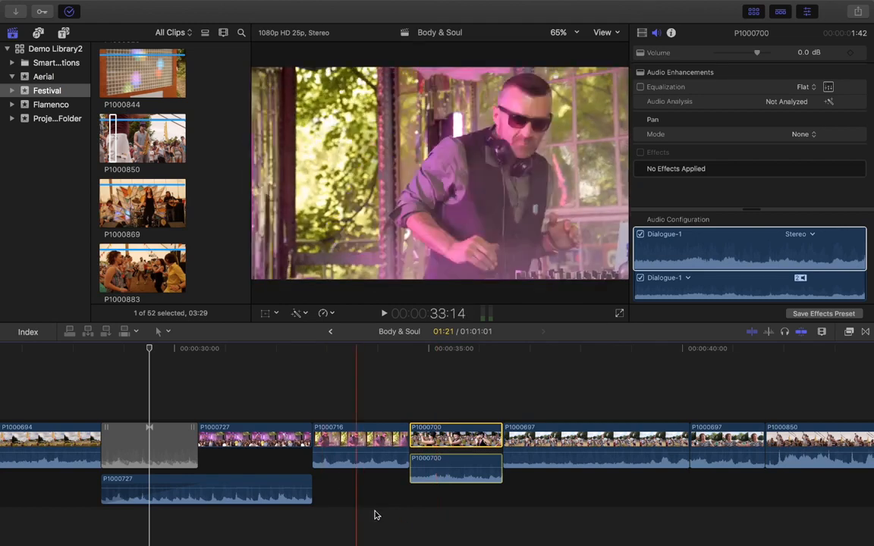
double_click(448, 476)
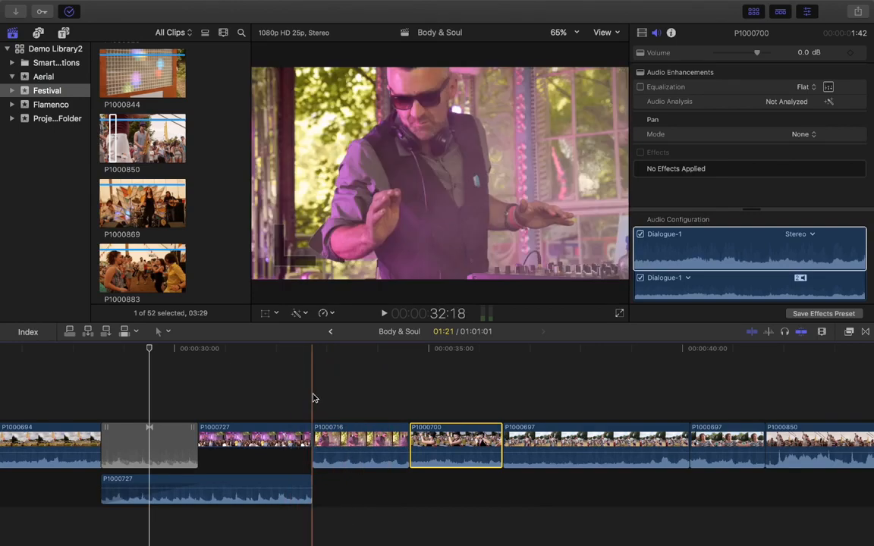
Extend the end of P1000727's expanded audio to the end of P1000700, and play through the overlap.
click(305, 495)
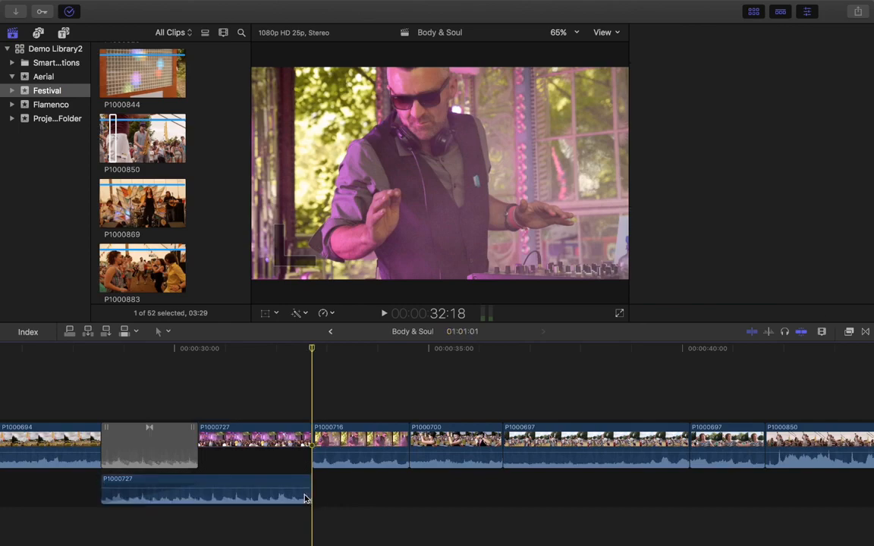
drag(315, 500, 504, 498)
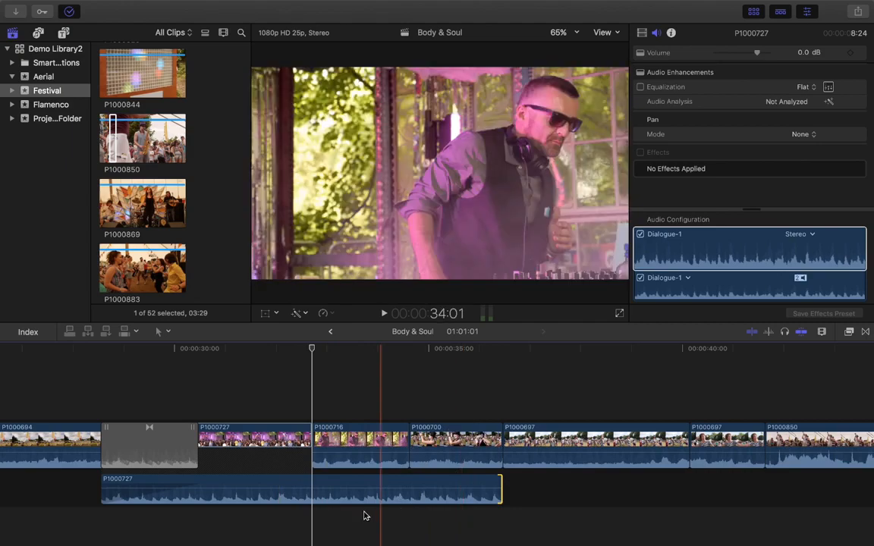
click(286, 376)
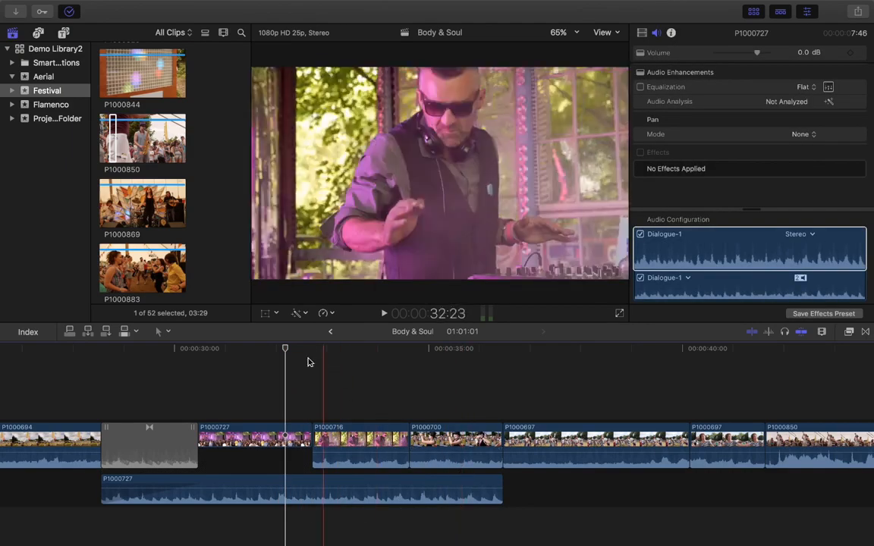
key(space)
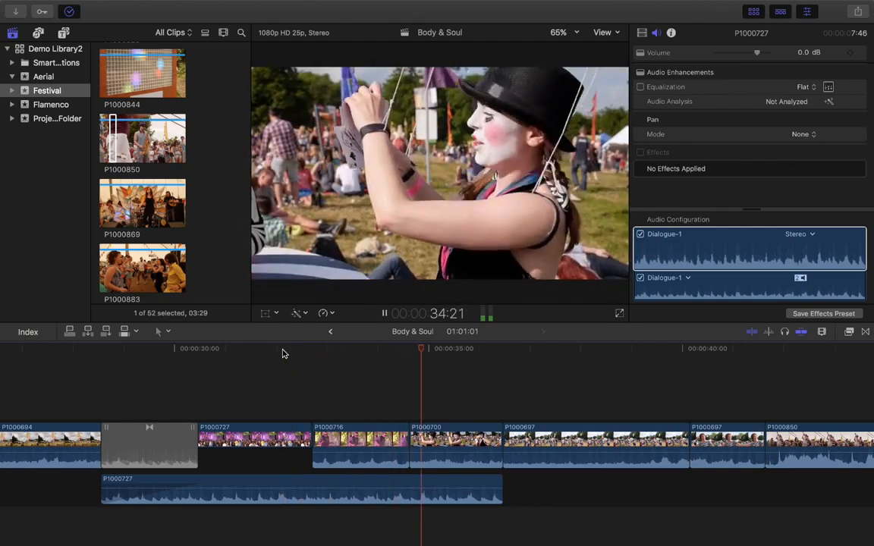
key(space)
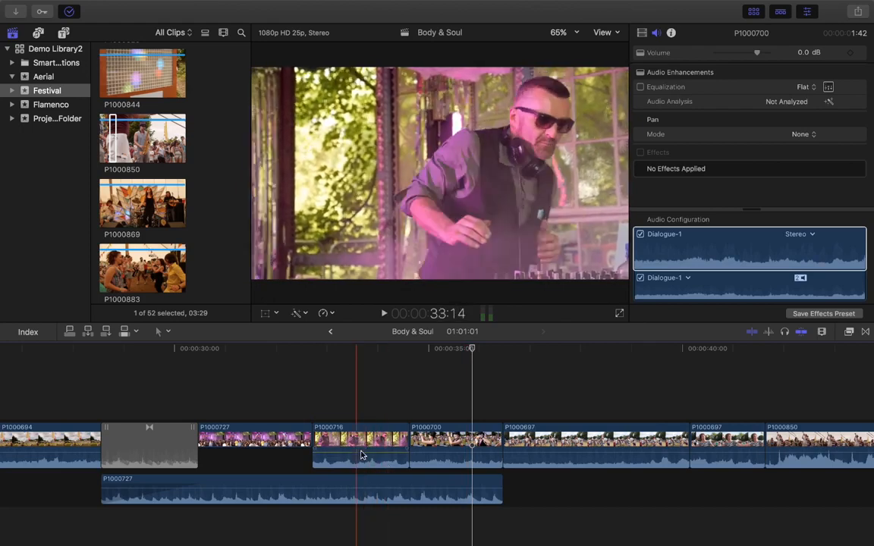
Lower P1000716's audio to silence, and add a fade-in of about one second to P1000700's audio.
mouse_move(366, 453)
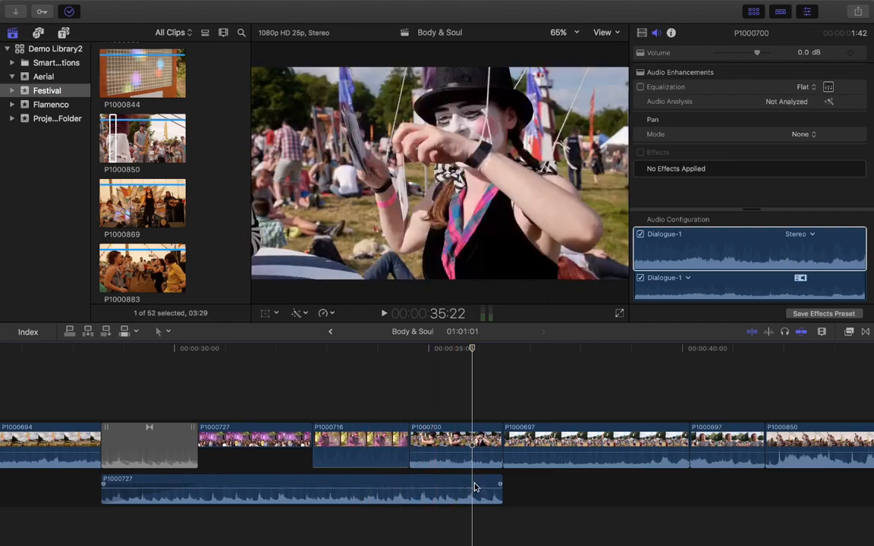
mouse_move(439, 458)
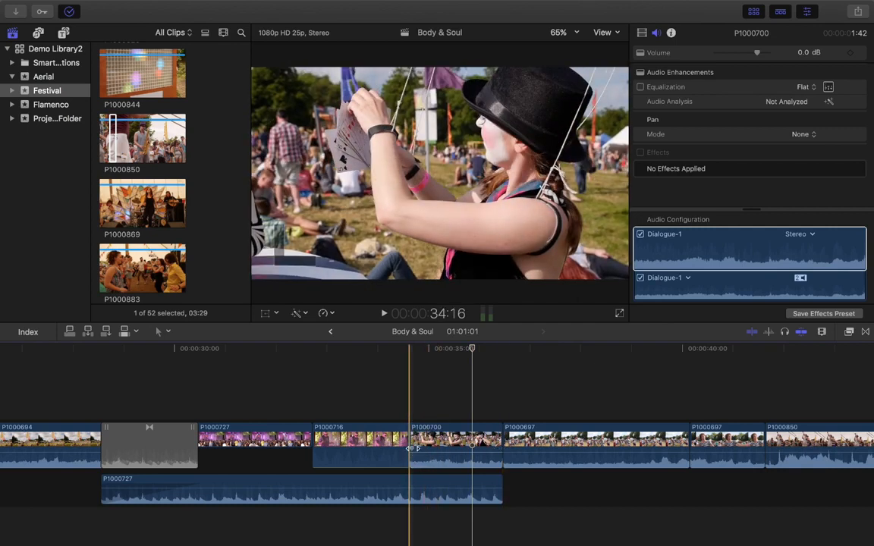
drag(410, 449, 460, 449)
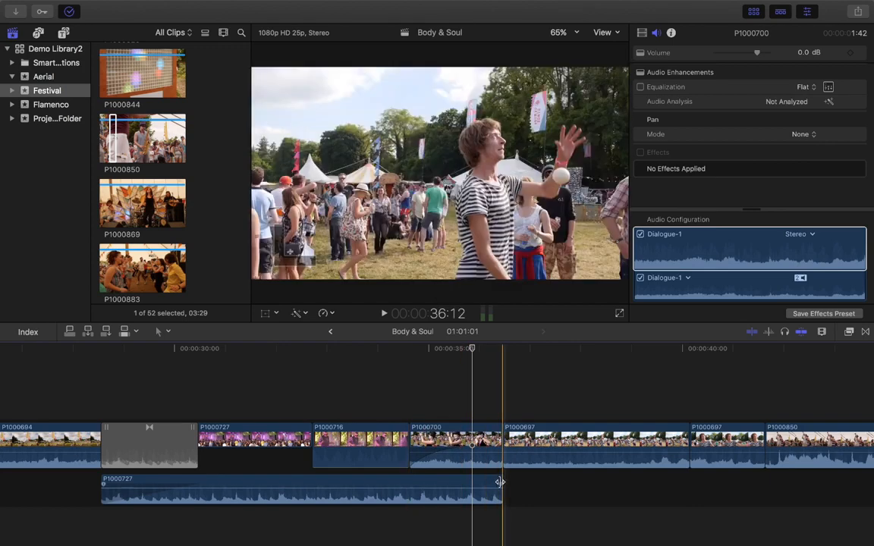
Shorten P1000727's audio to 7:16 with a fade-out starting at P1000700's first frame, and play through the result.
drag(503, 481, 410, 485)
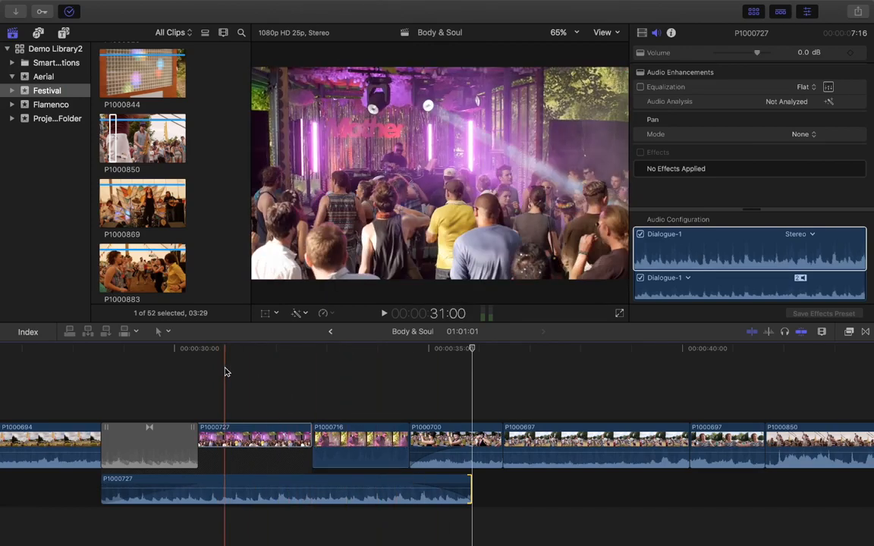
click(226, 372)
key(space)
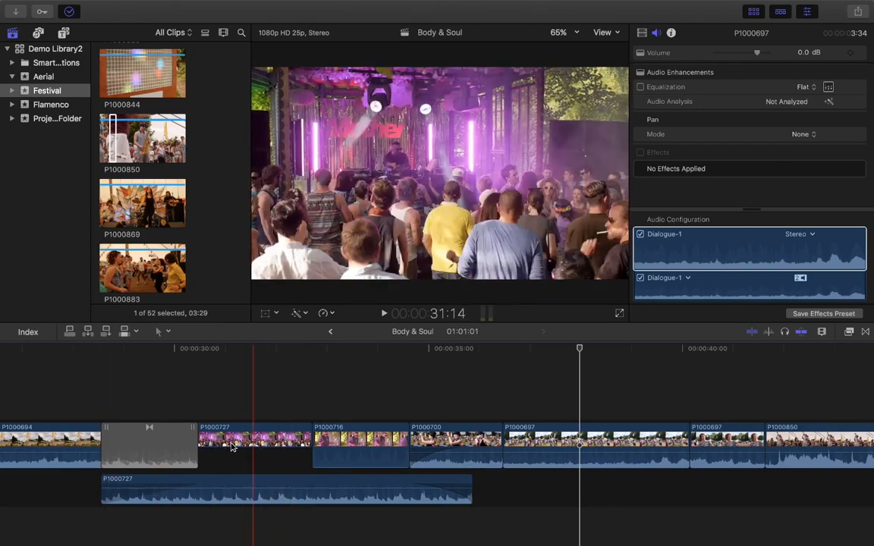
Select the end of P1000727's audio and replay the audio overlap into P1000700 from 33:13.
mouse_move(465, 489)
mouse_down()
mouse_move(402, 480)
mouse_move(470, 487)
mouse_up()
click(357, 390)
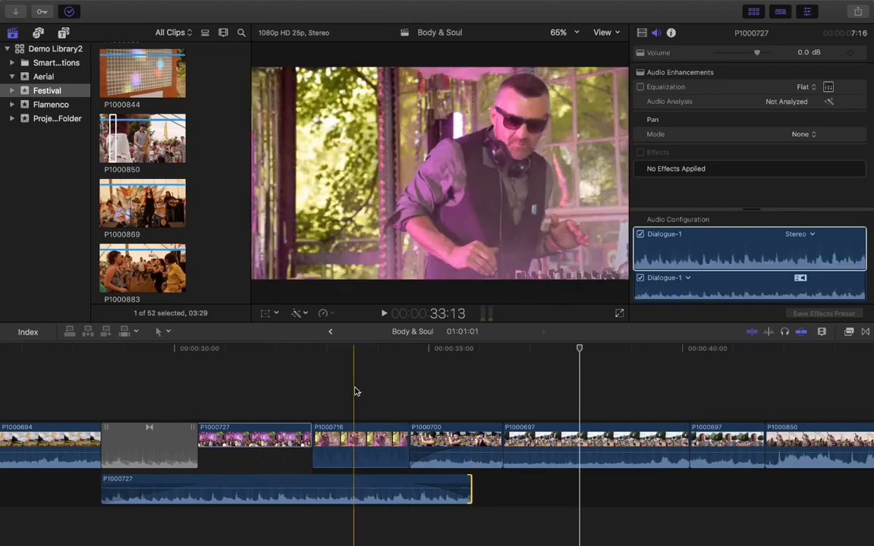
key(space)
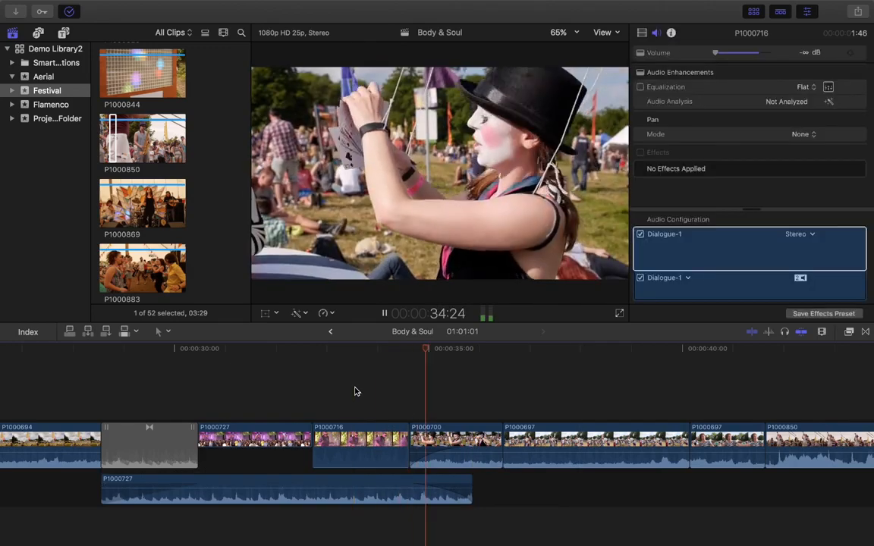
key(space)
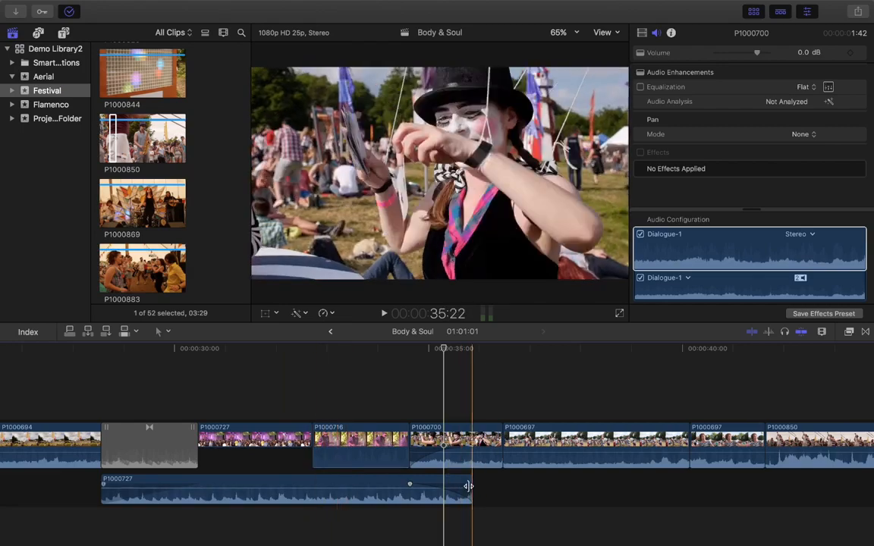
Trim the end of P1000727's audio to a 5:20 duration, and collapse its expanded audio.
drag(471, 486, 375, 486)
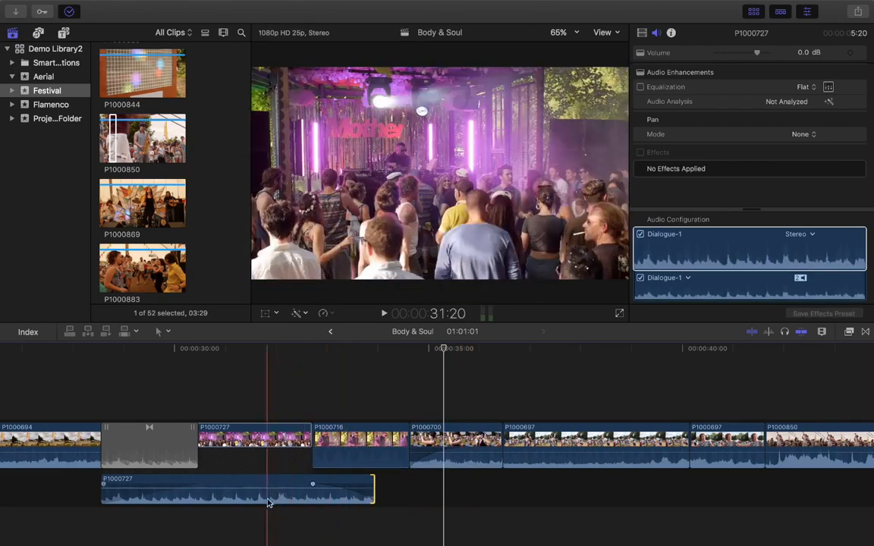
double_click(267, 504)
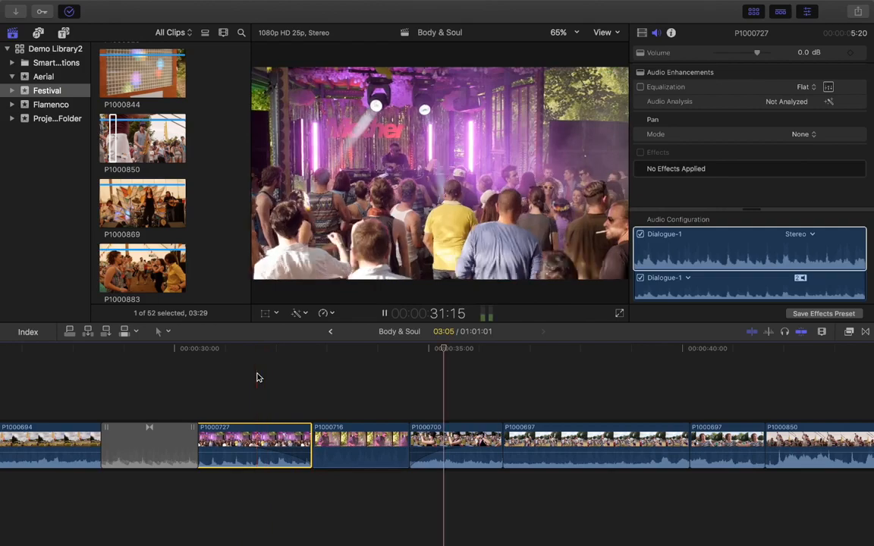
Extend P1000727's audio to a 6:48 duration so it overlaps P1000700, and play through the result.
key(space)
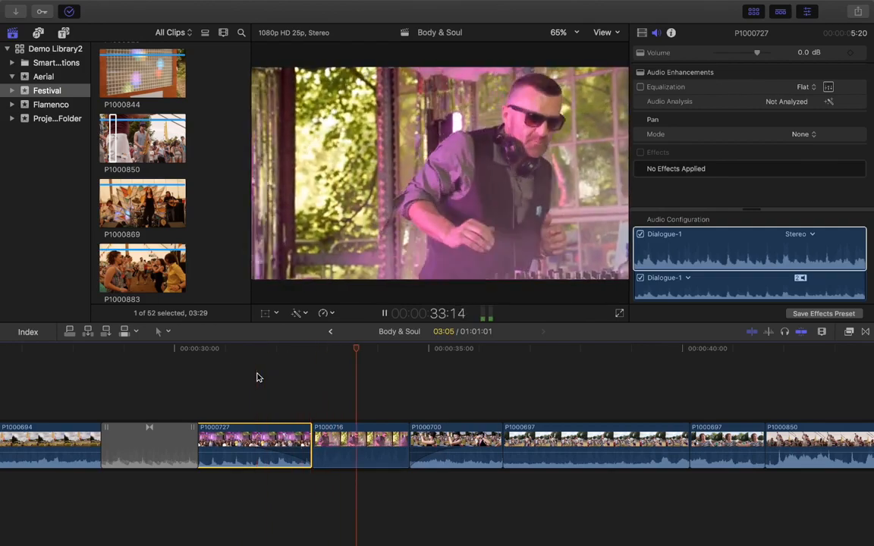
key(space)
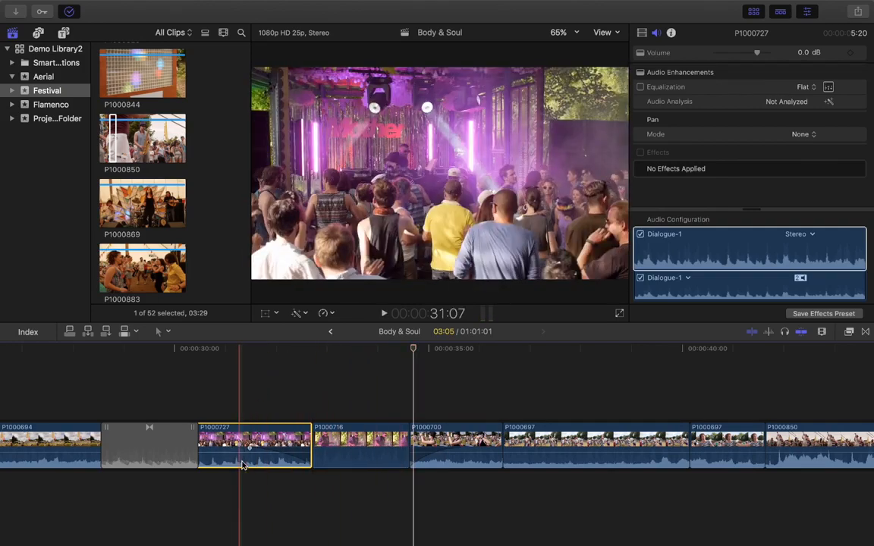
double_click(242, 463)
drag(372, 498, 452, 501)
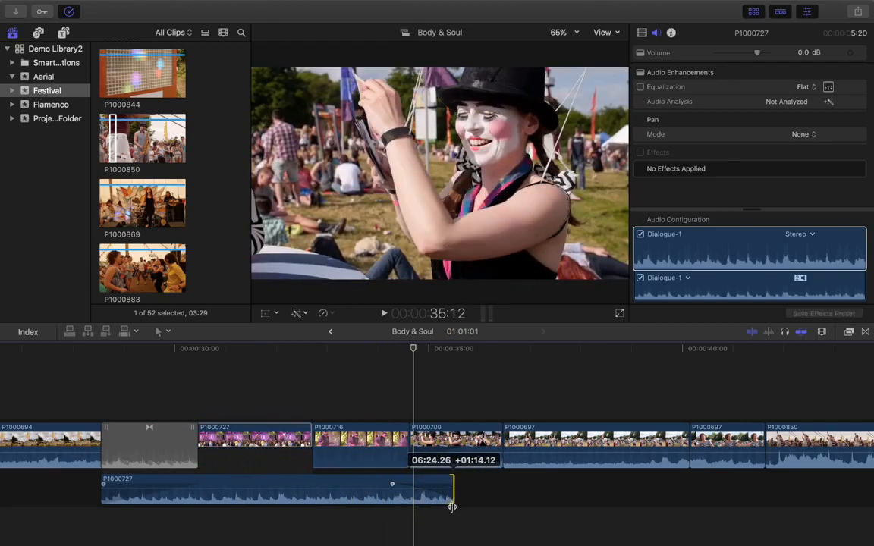
double_click(338, 497)
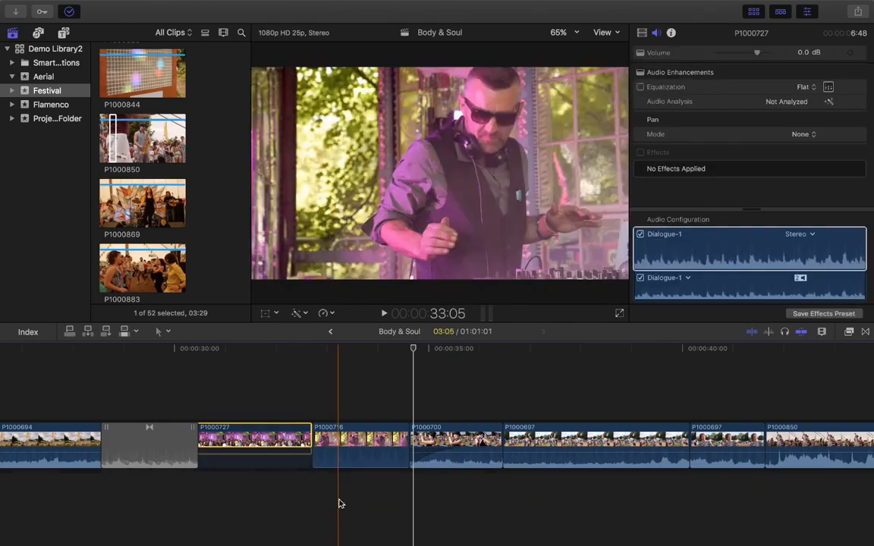
key(space)
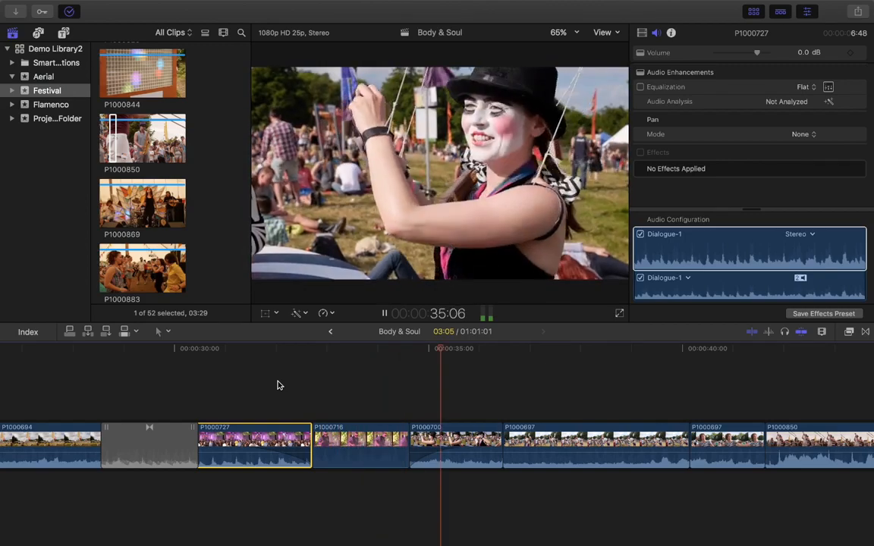
key(space)
Trim the end of P1000727's audio to a 3:01 duration, and add a fade-out starting at about 30:19.
double_click(284, 459)
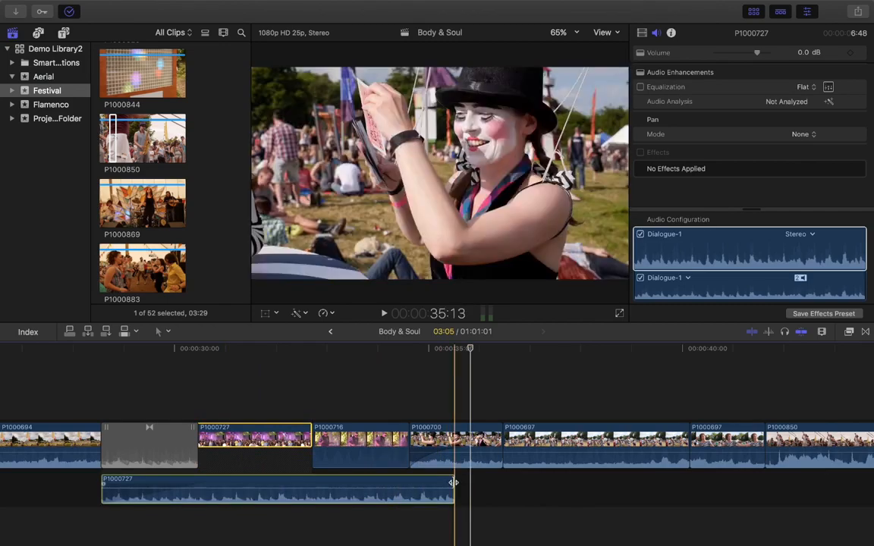
drag(454, 485, 252, 479)
double_click(212, 495)
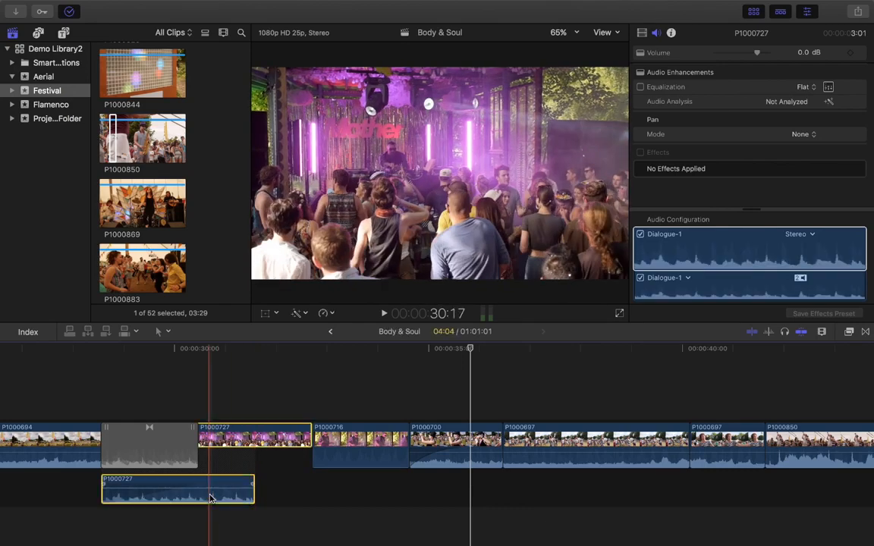
double_click(249, 461)
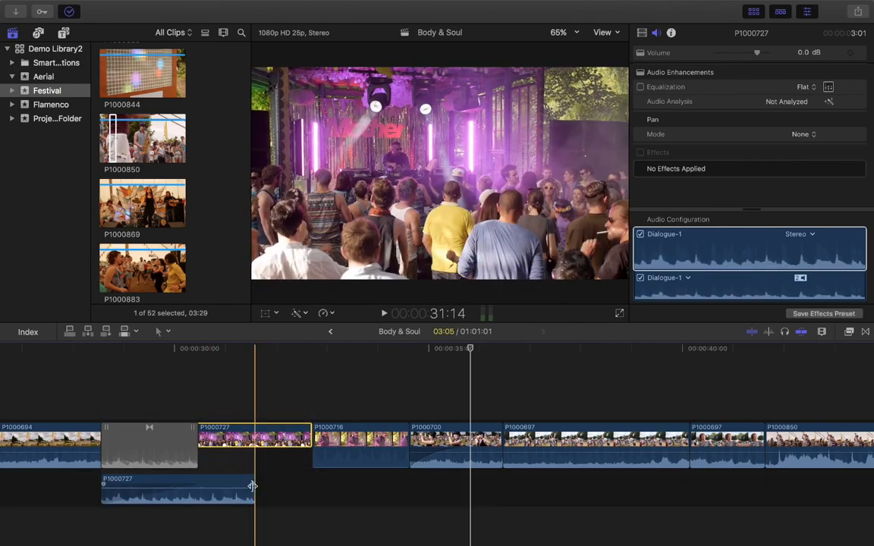
drag(254, 484, 214, 483)
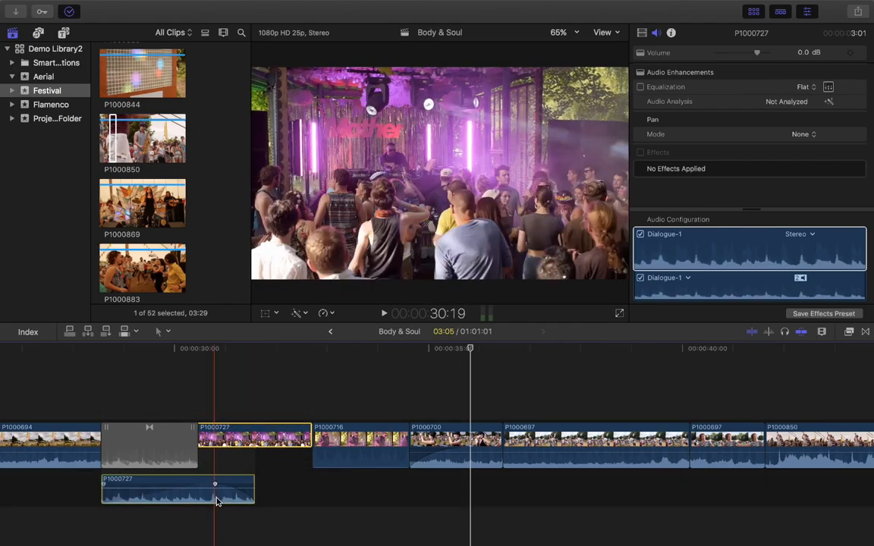
double_click(217, 501)
Play the sequence from 28:07 through P1000727 and P1000716 to the start of P1000697.
click(88, 362)
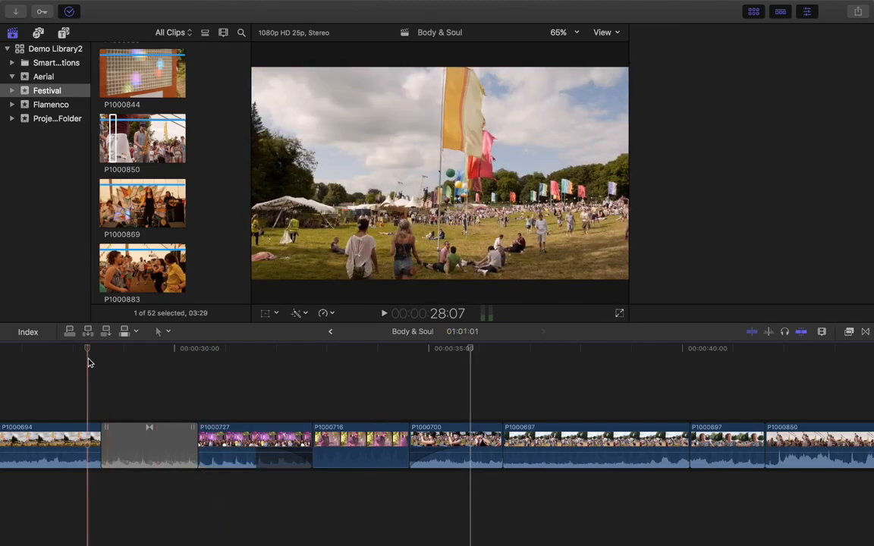
key(space)
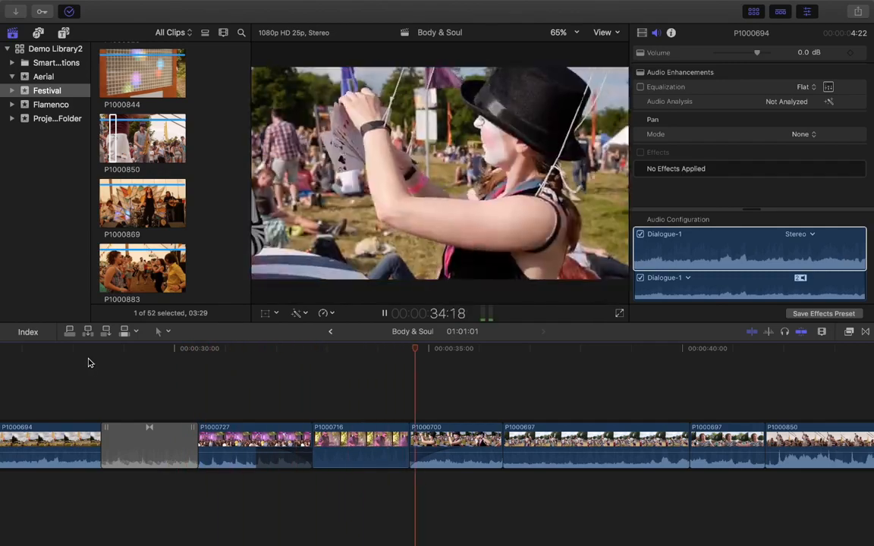
key(space)
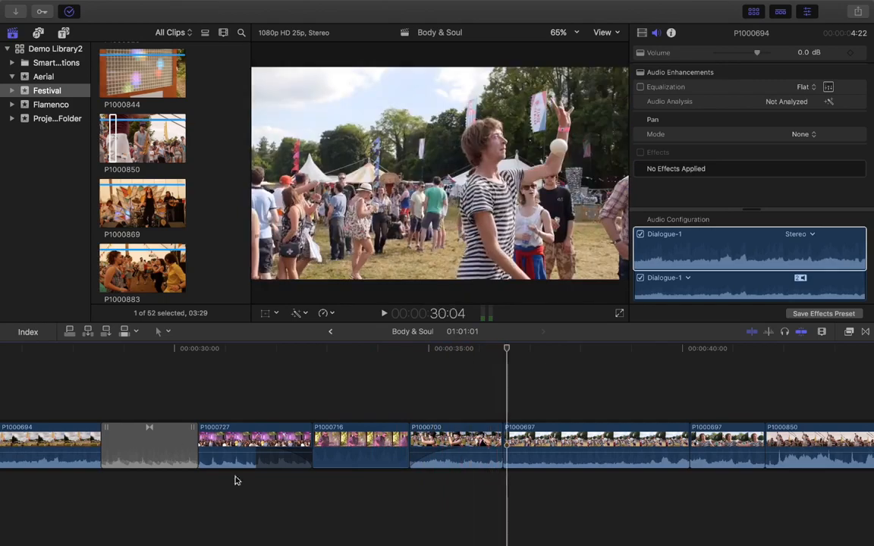
Move P1000700's audio start back to midway through P1000716, and extend P1000727's audio to a 5:42 duration so the two overlap.
double_click(439, 459)
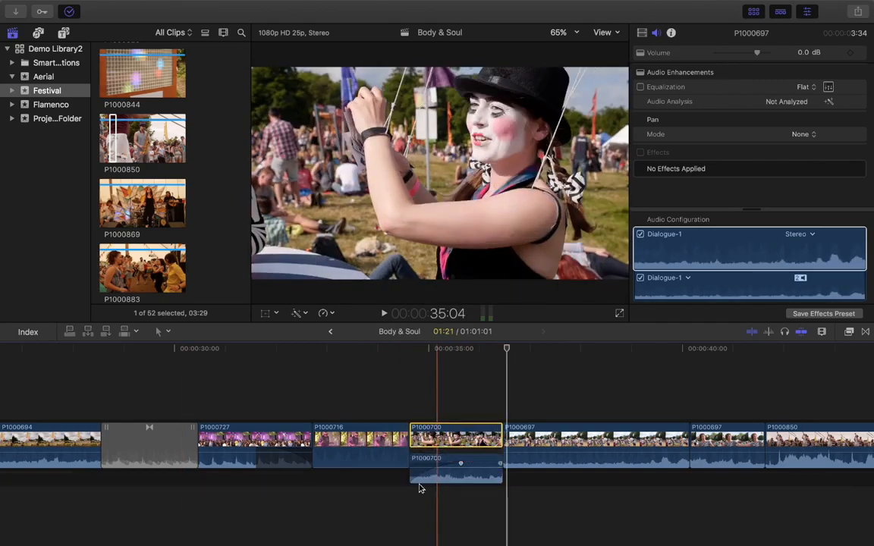
drag(412, 480, 316, 479)
double_click(236, 462)
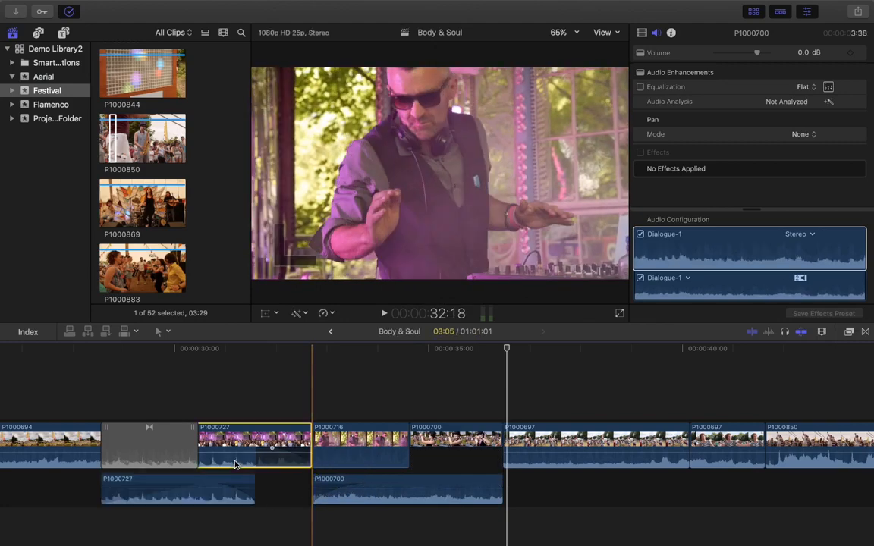
drag(254, 481, 350, 482)
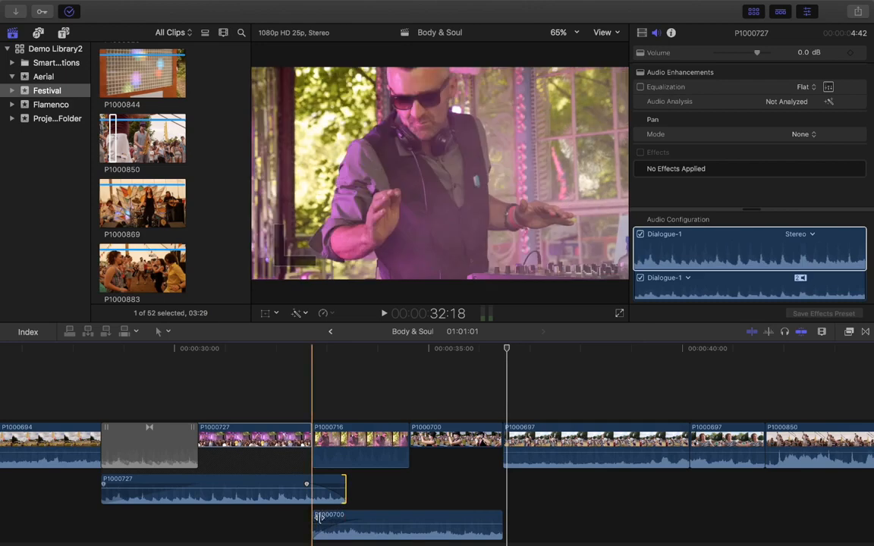
drag(319, 517, 355, 518)
drag(346, 484, 396, 485)
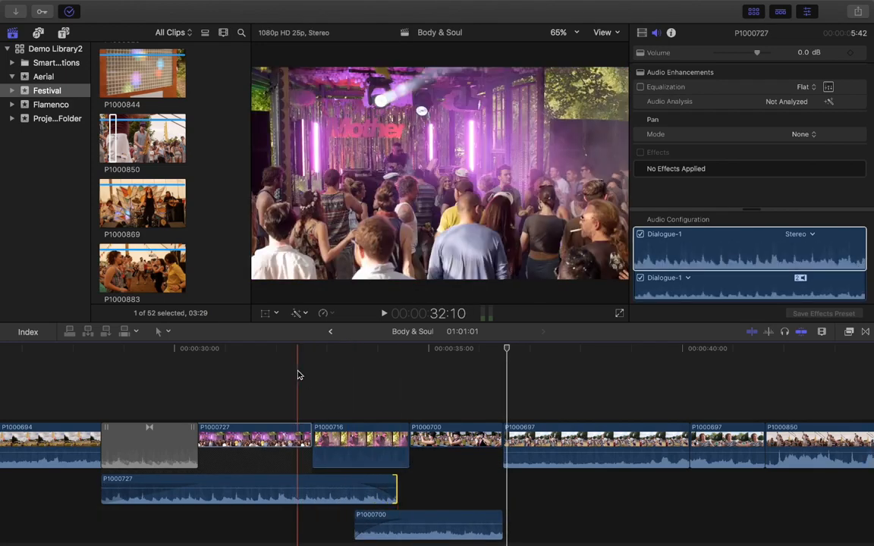
Play the audio overlap of P1000727 and P1000700, and park the playhead at 33:17.
key(space)
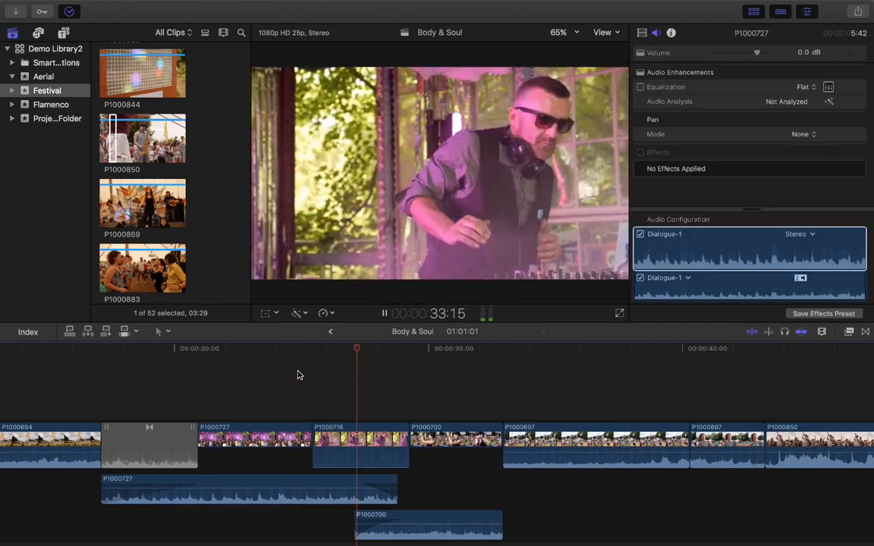
key(space)
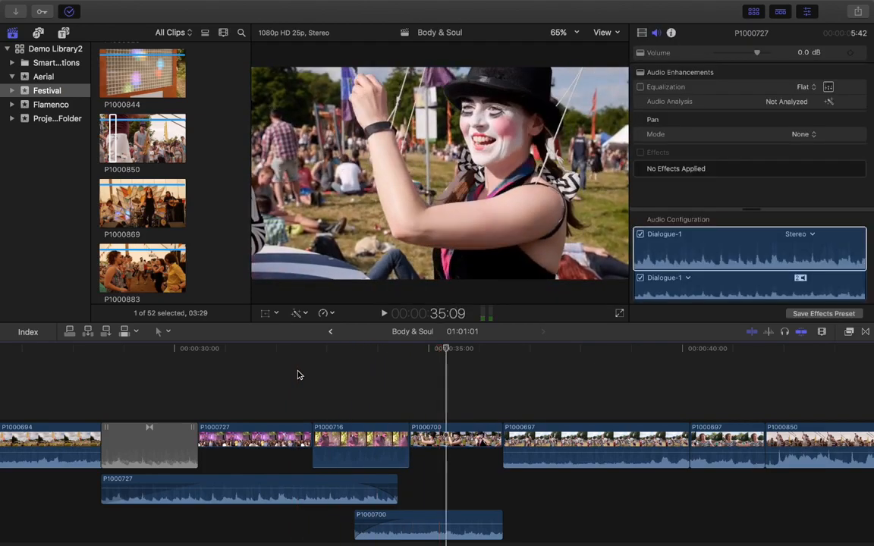
mouse_move(364, 351)
mouse_down()
mouse_move(347, 354)
mouse_move(363, 354)
mouse_up()
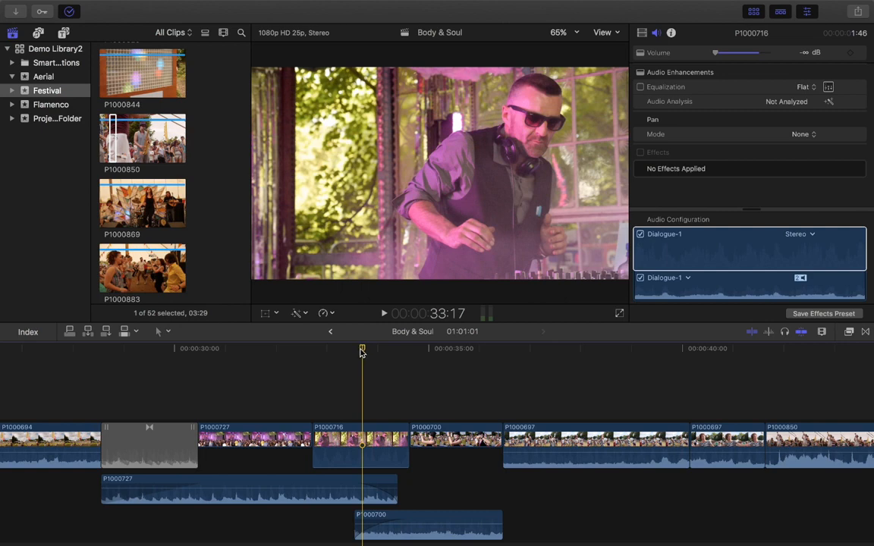
Collapse the expanded audio of P1000727 and P1000700.
click(289, 493)
key(Delete)
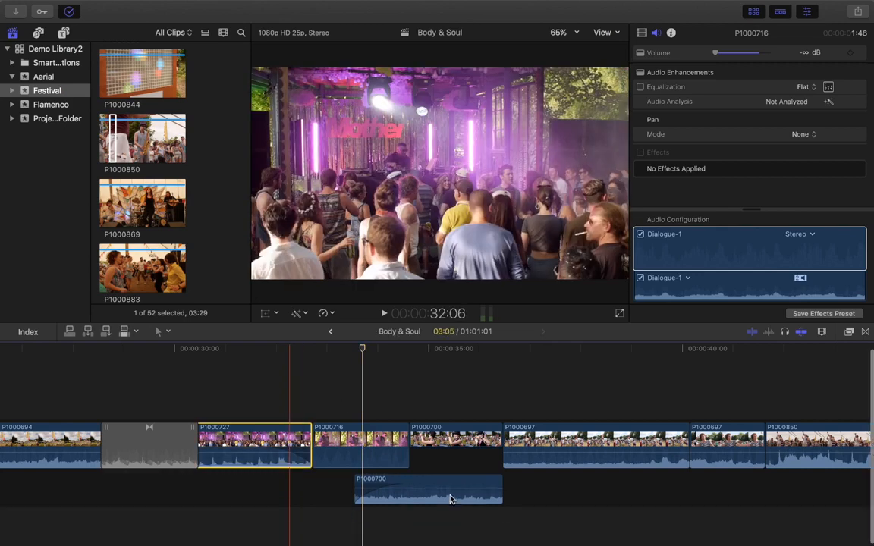
double_click(459, 500)
click(262, 361)
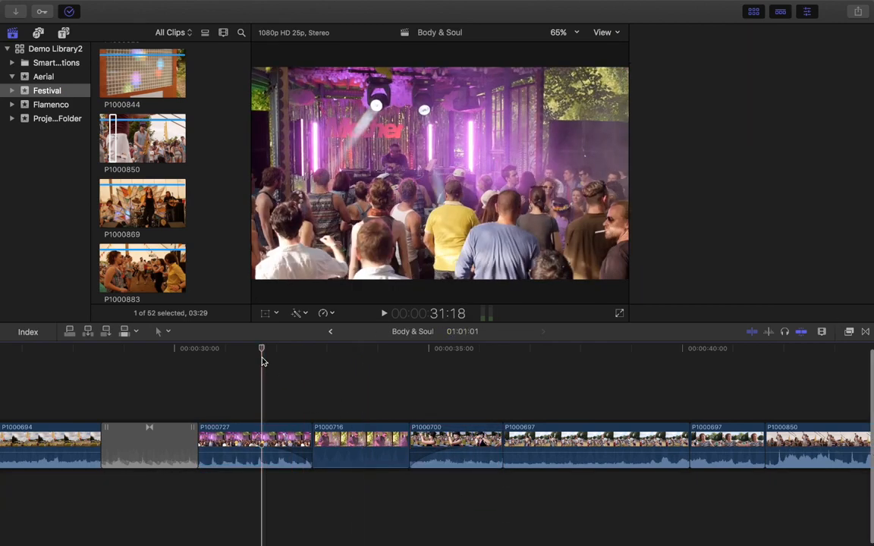
Select the Cross Dissolve between P1000694 and P1000727, and show the available transitions.
scroll(262, 362, left, 3)
scroll(390, 371, left, 5)
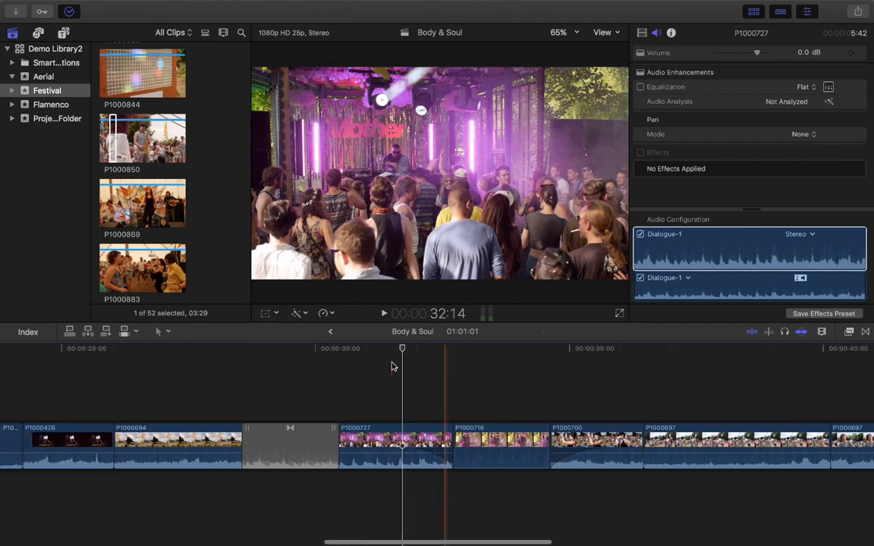
click(191, 384)
click(262, 371)
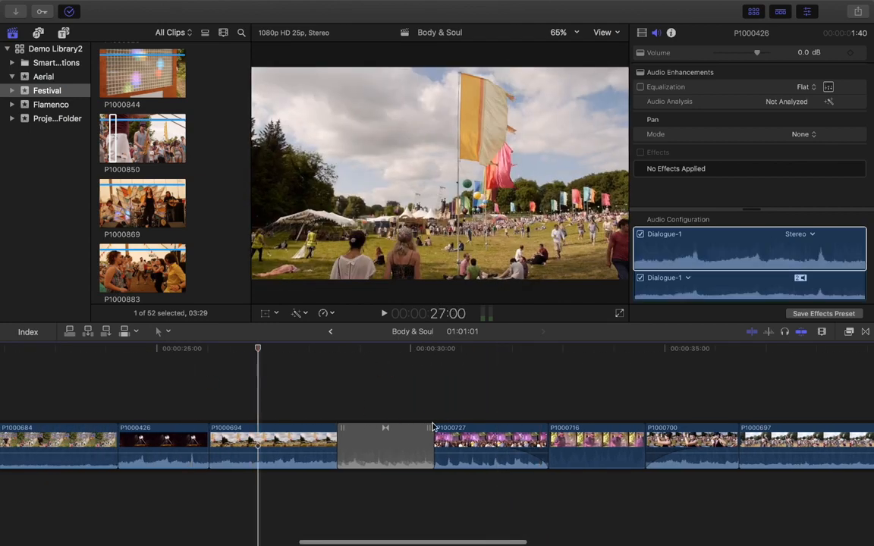
click(394, 448)
click(866, 332)
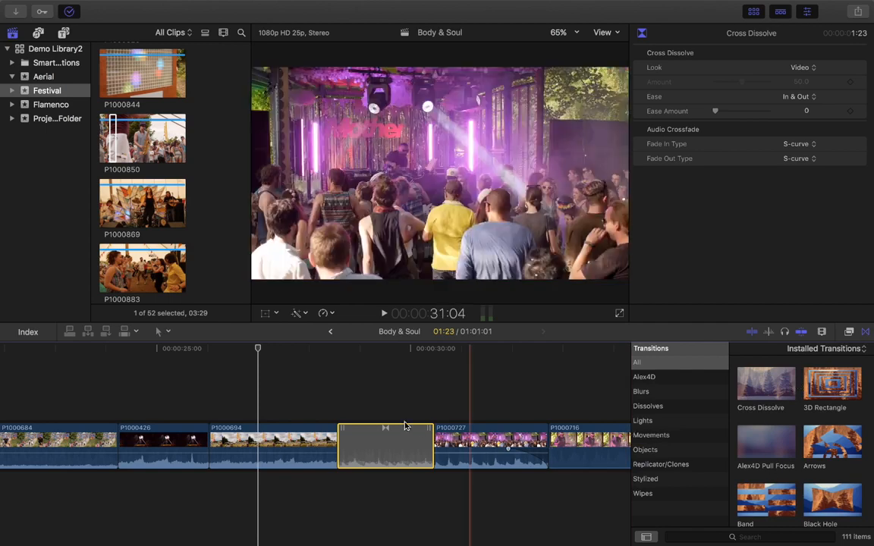
Expand P1000727's audio to examine its overlap and fade-out, and collapse it again.
scroll(352, 421, right, 10)
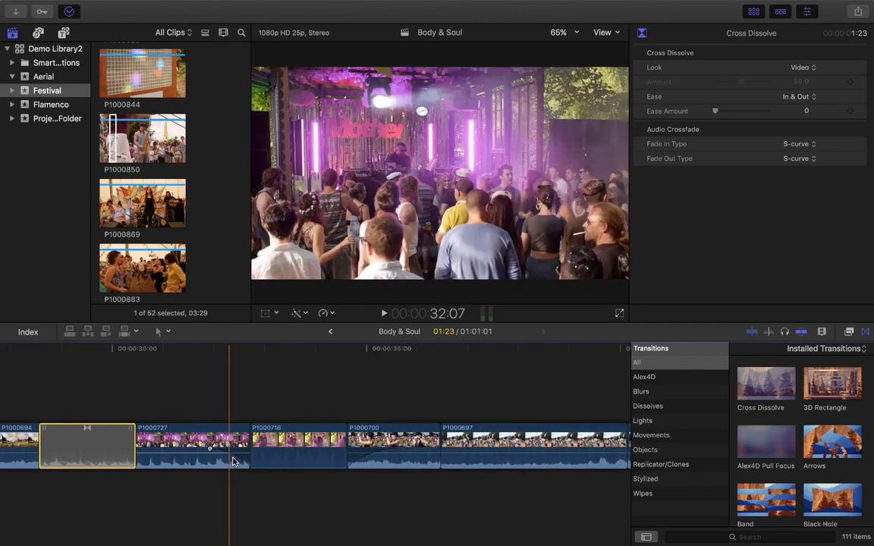
double_click(234, 460)
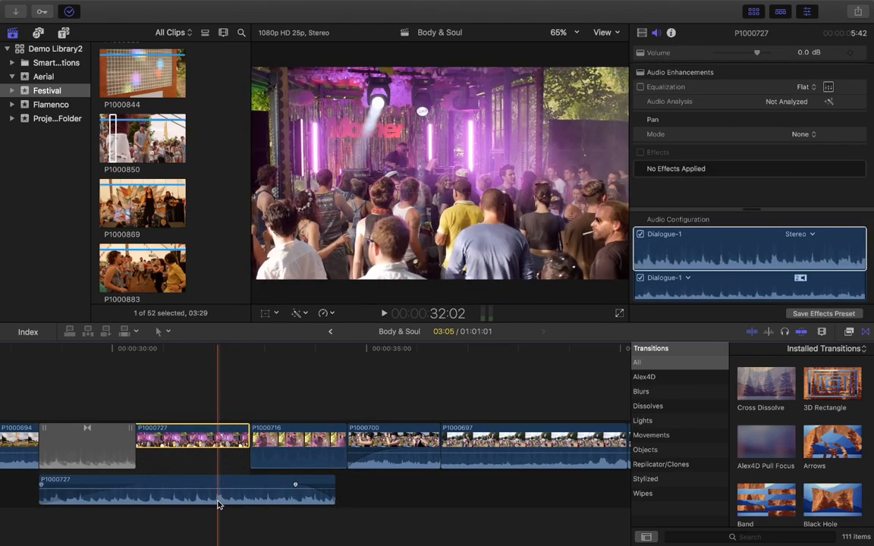
double_click(218, 501)
In the Precision Editor, extend P1000727's end by 3 frames at the cut to P1000716, and view the Cross Dissolve's overlap.
double_click(253, 444)
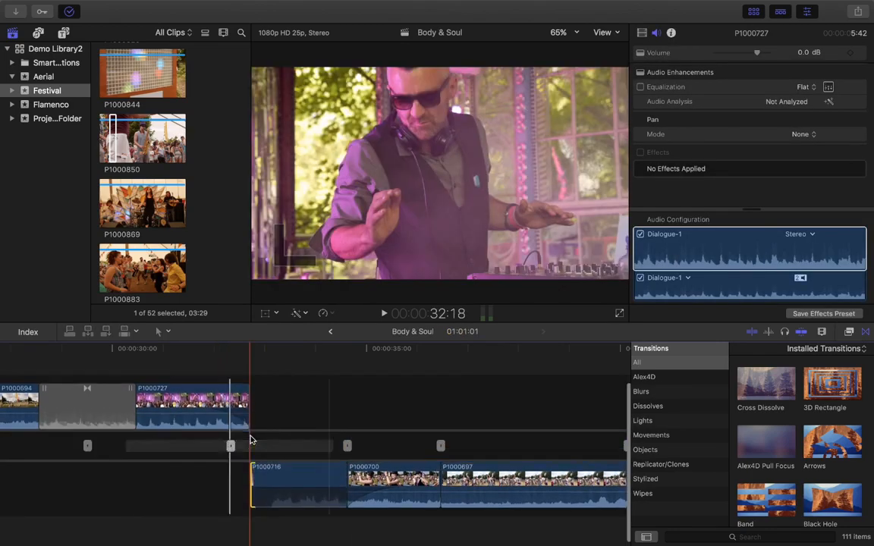
mouse_move(244, 410)
mouse_down()
mouse_move(232, 409)
mouse_move(252, 410)
mouse_up()
double_click(256, 447)
double_click(90, 434)
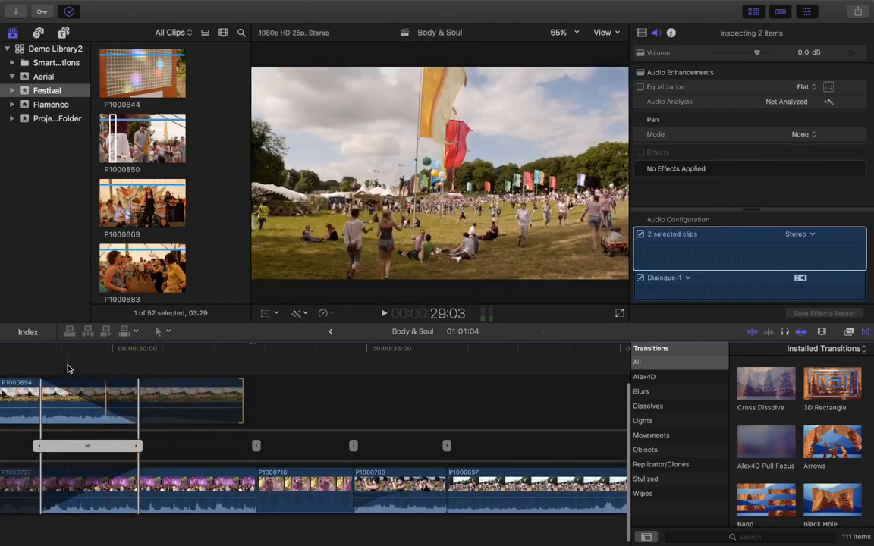
double_click(88, 448)
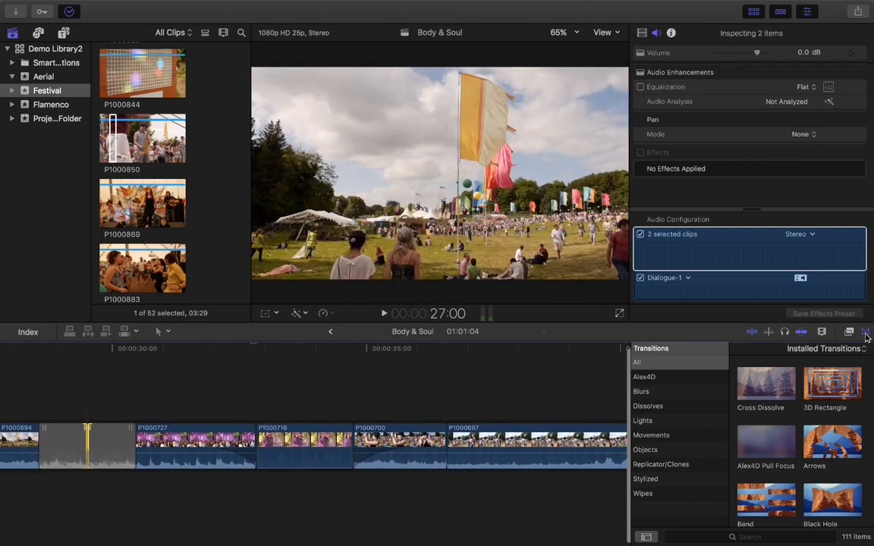